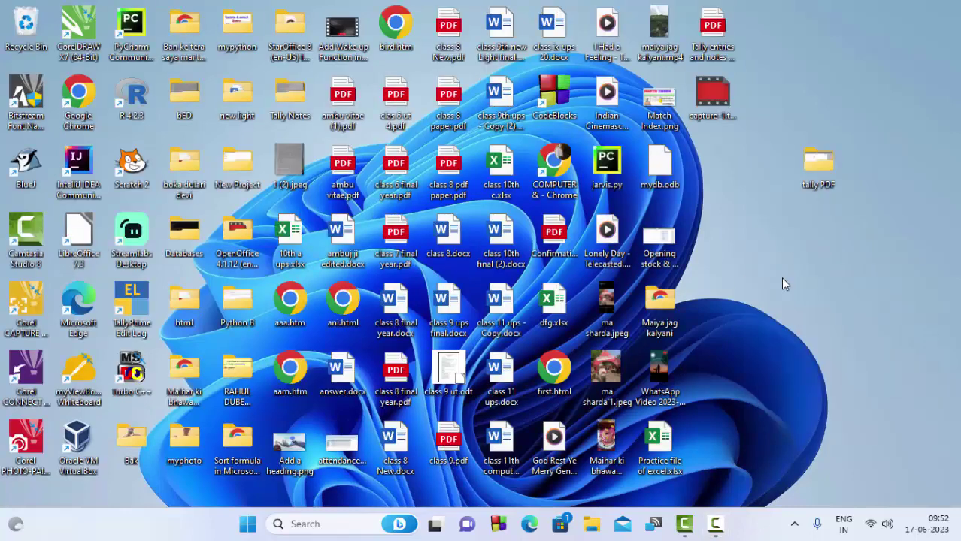
# Refresh the desktop a few times from its right-click menu
pyautogui.rightClick(781, 277)
pyautogui.click(802, 166)
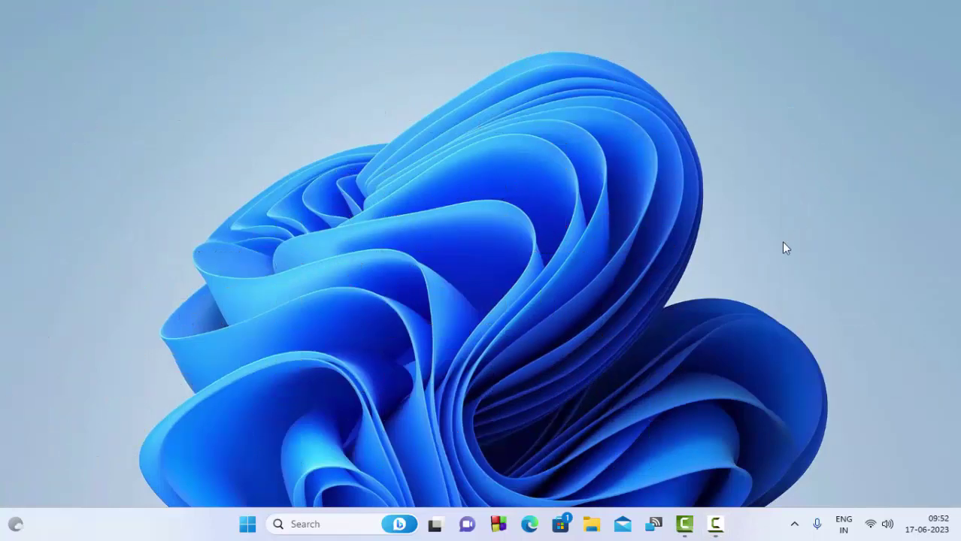
pyautogui.rightClick(770, 276)
pyautogui.click(760, 230)
pyautogui.rightClick(762, 230)
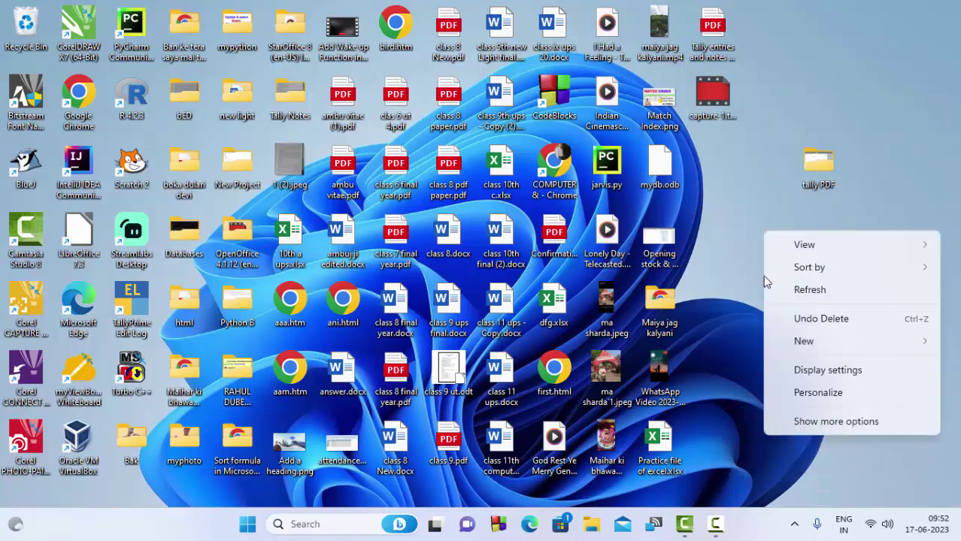
pyautogui.click(787, 299)
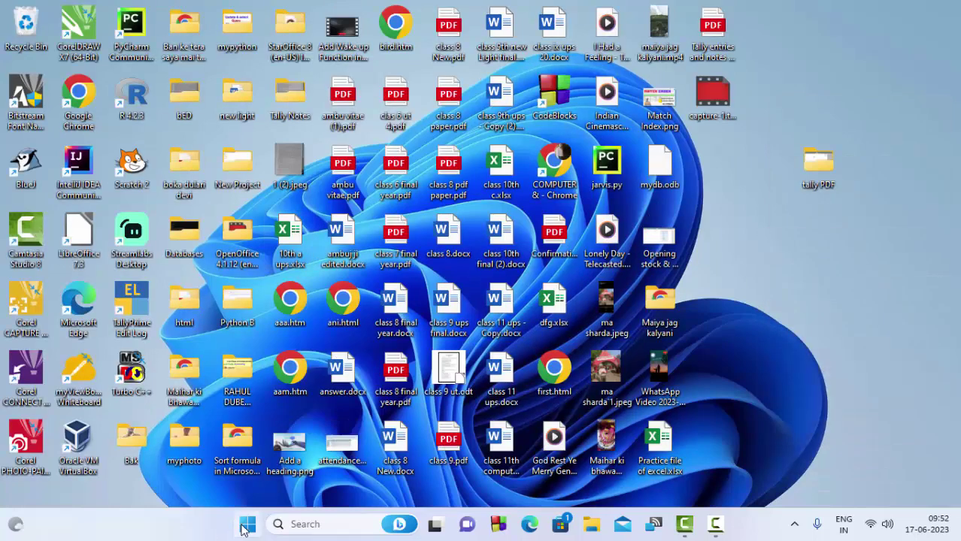
# Search 'ope' in the Start menu and launch OpenOffice Base
pyautogui.click(245, 526)
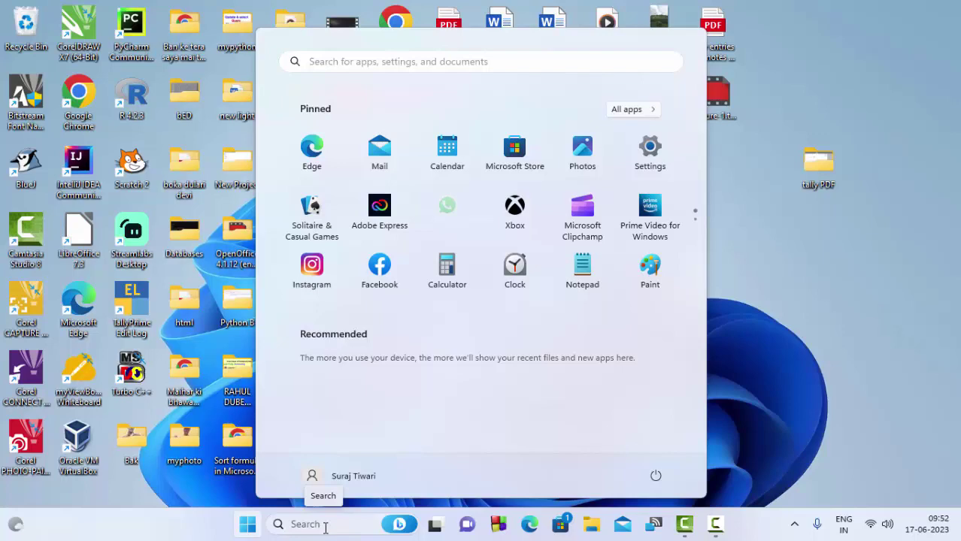
pyautogui.write('ope')
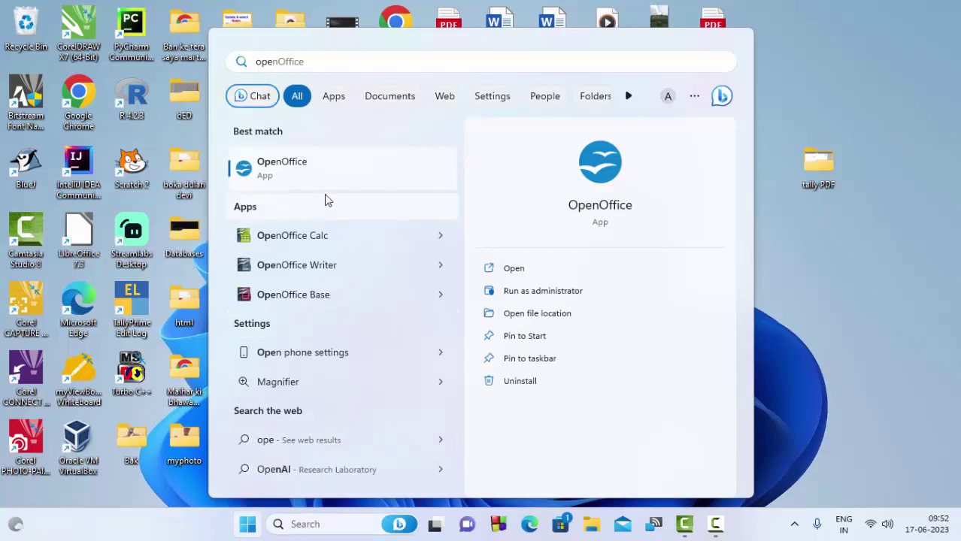
pyautogui.click(319, 297)
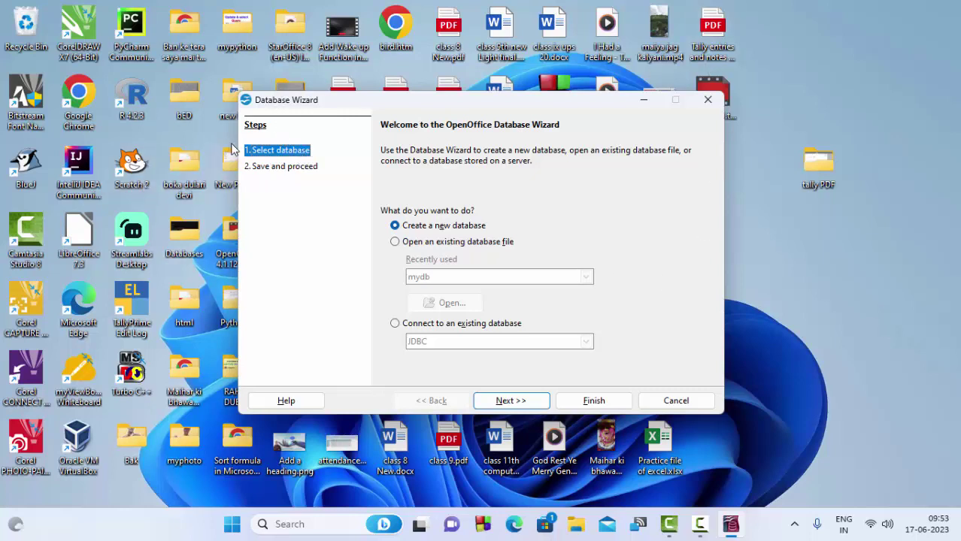
# Keep Create a new database, choose not to register it, and finish the wizard
pyautogui.click(395, 242)
pyautogui.click(395, 225)
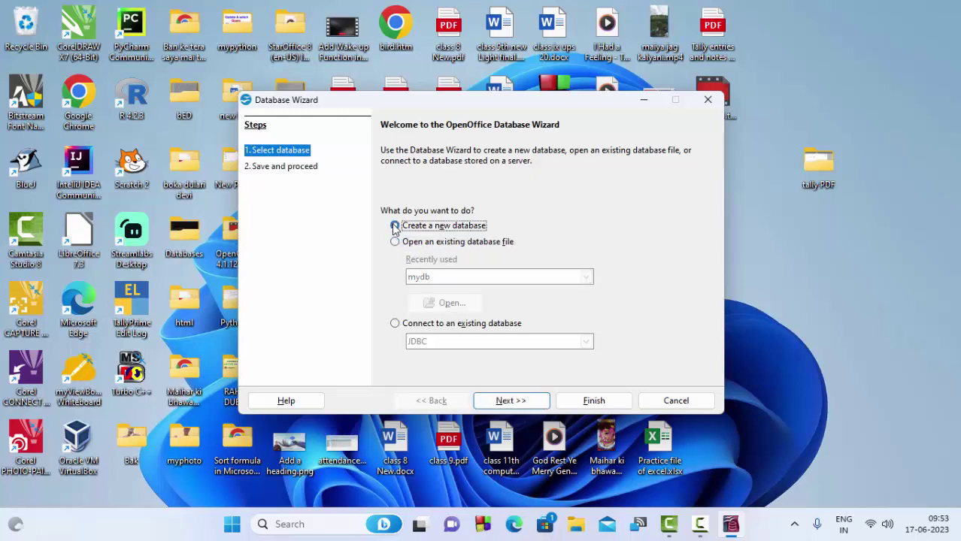
pyautogui.click(514, 401)
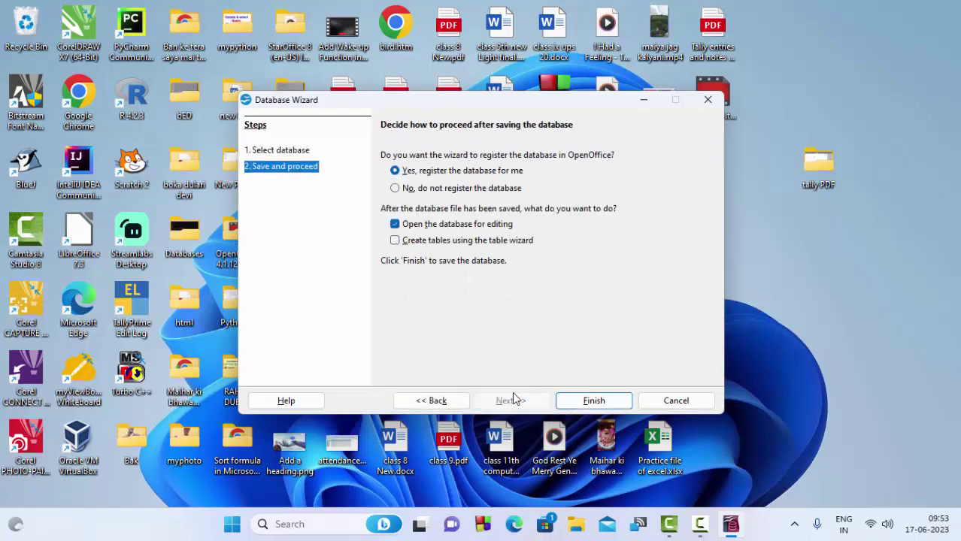
pyautogui.click(421, 188)
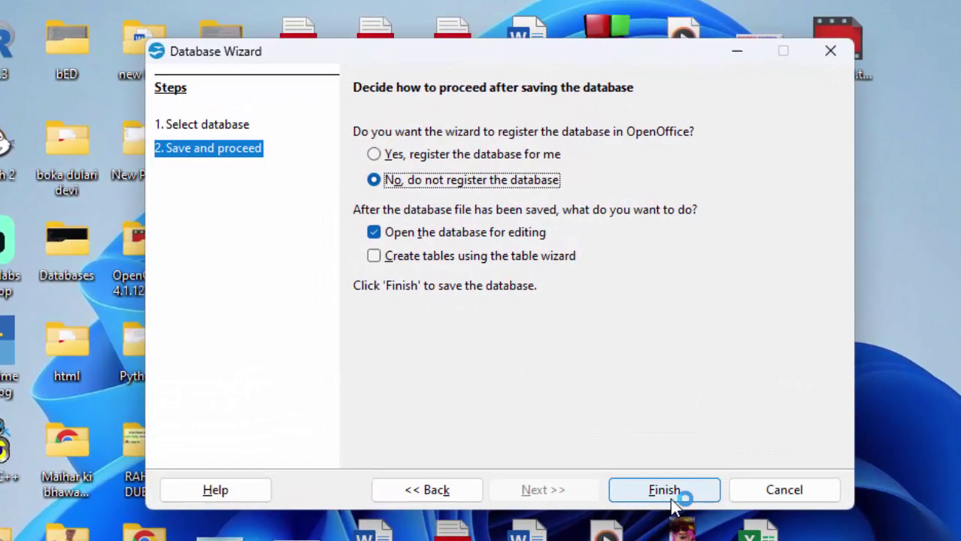
pyautogui.click(659, 483)
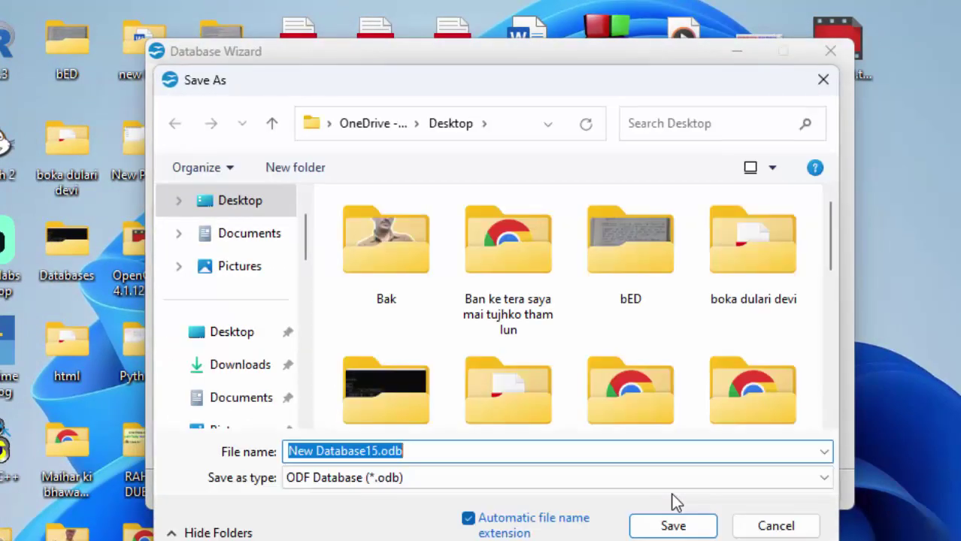
# Save the database file as 'Product management'
pyautogui.press('BackSpace')
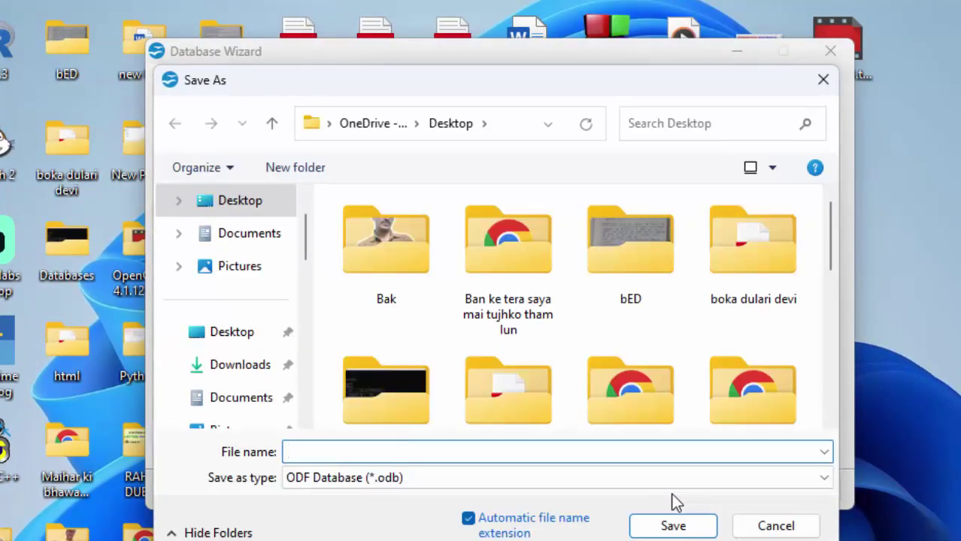
pyautogui.write('Prod')
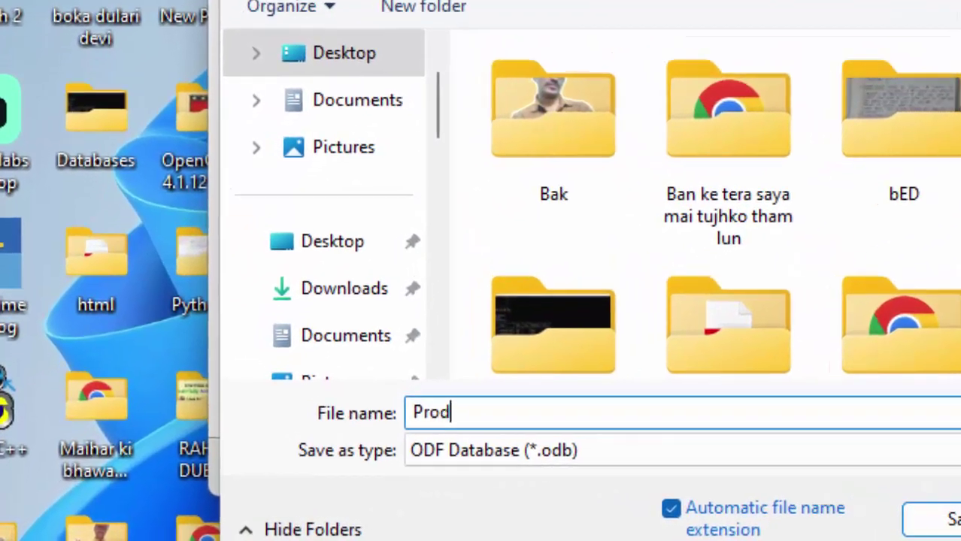
pyautogui.write('uct m')
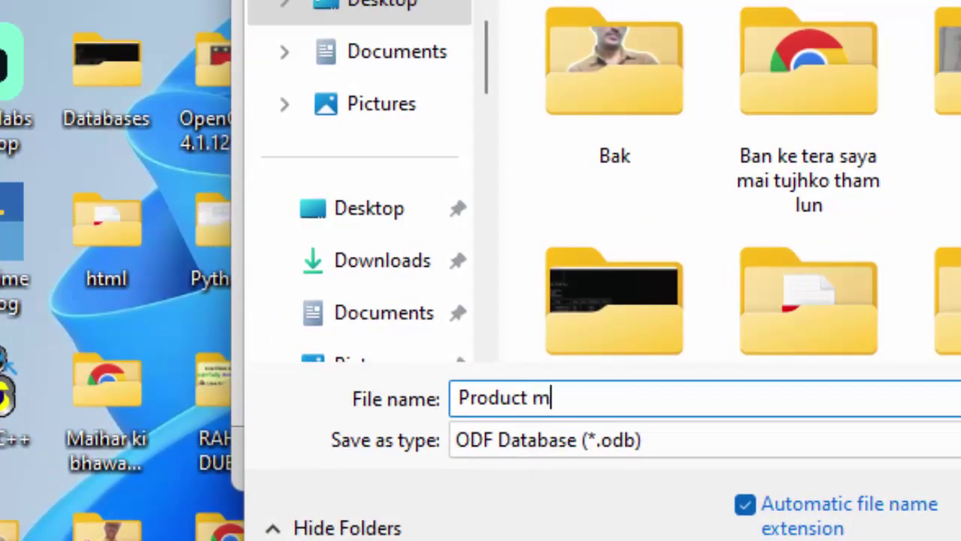
pyautogui.write('anagement')
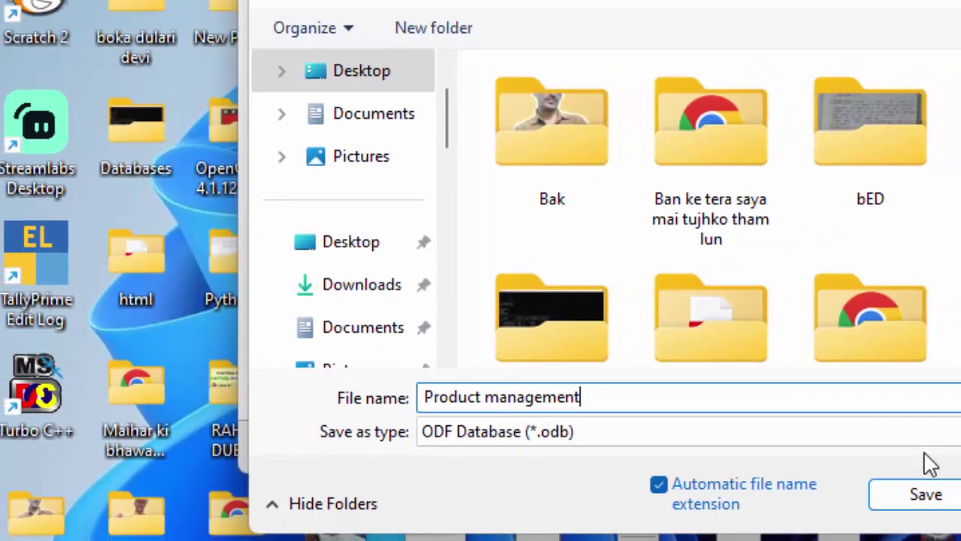
pyautogui.click(708, 459)
# Open the new database and start a blank table in Design View instead of the wizard
pyautogui.click(628, 424)
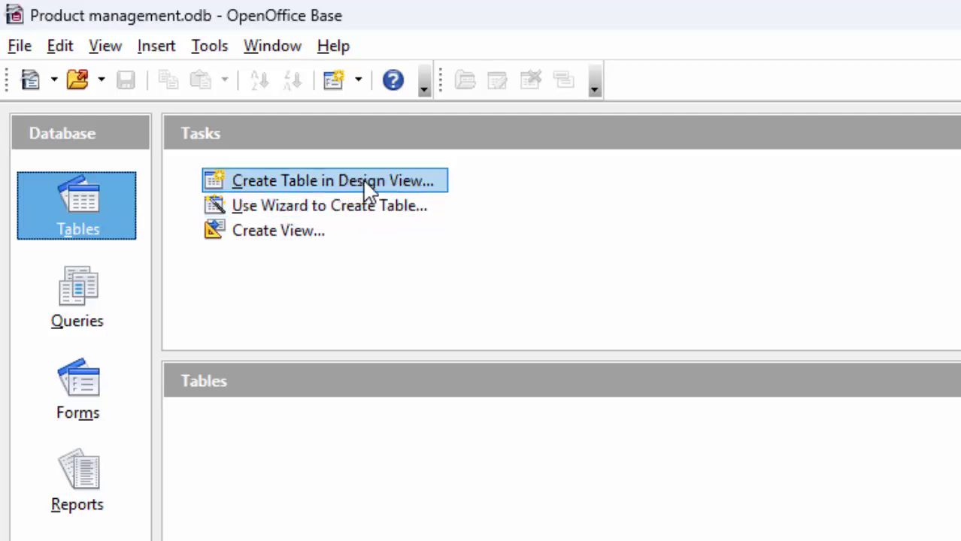
pyautogui.click(349, 207)
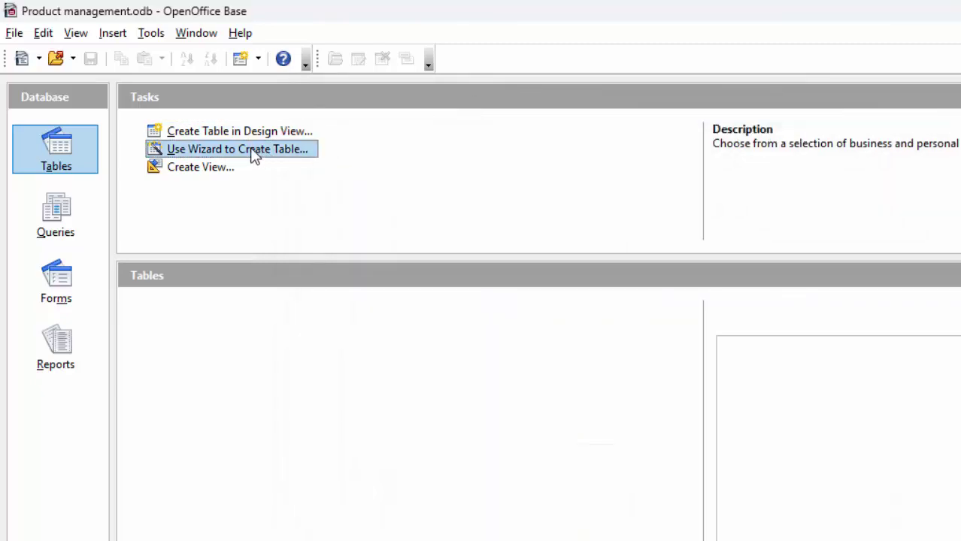
pyautogui.click(260, 132)
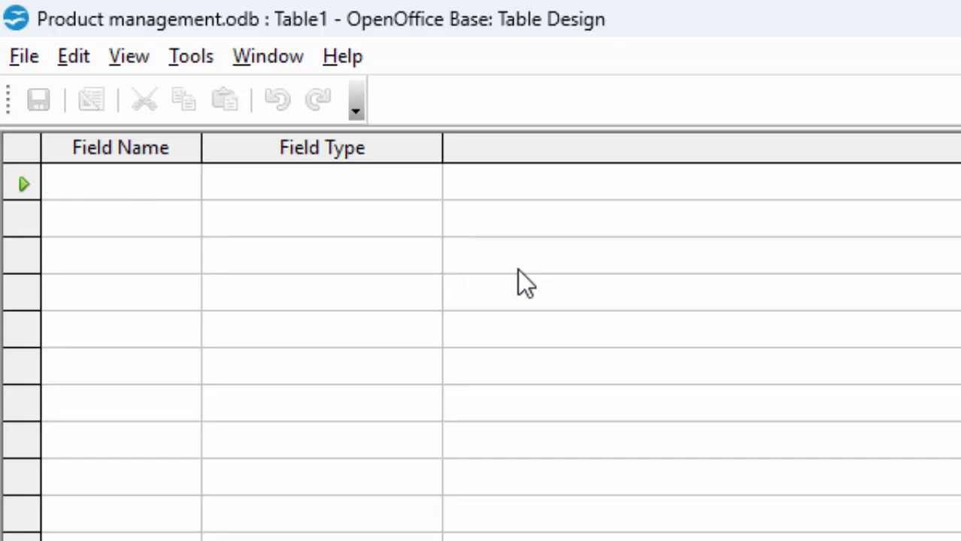
# Add Product_id as the primary key and a Name_of_Product field, widening the Field Name column
pyautogui.write('Prod')
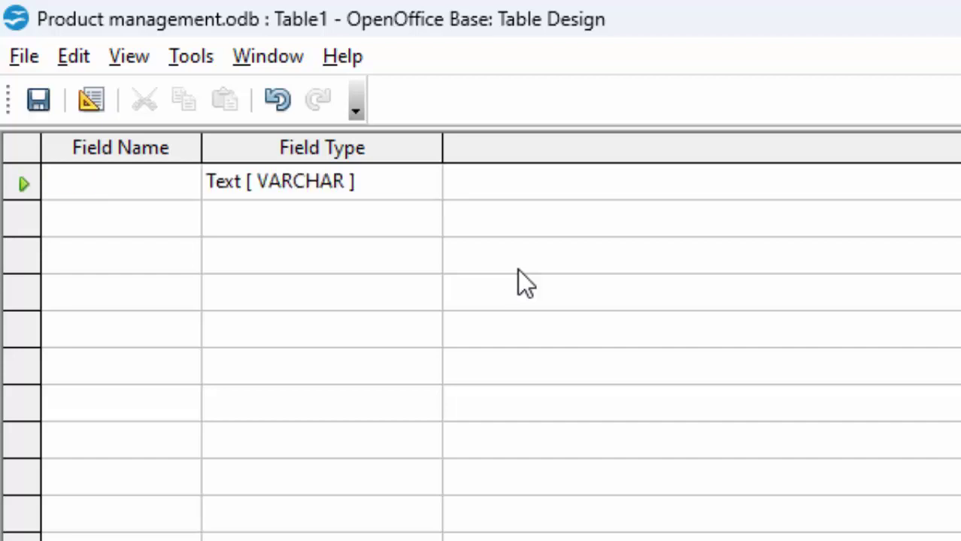
pyautogui.write('uct_')
pyautogui.write('id')
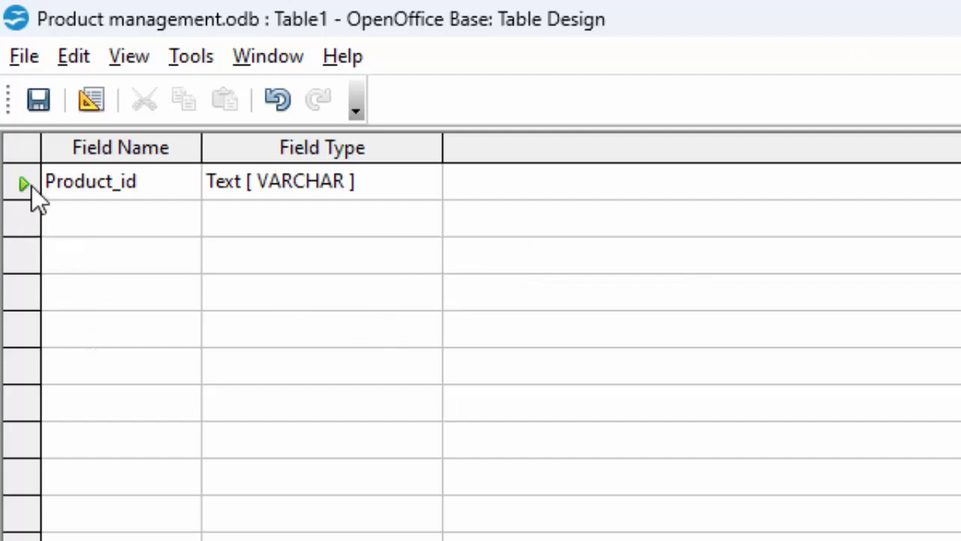
pyautogui.rightClick(19, 167)
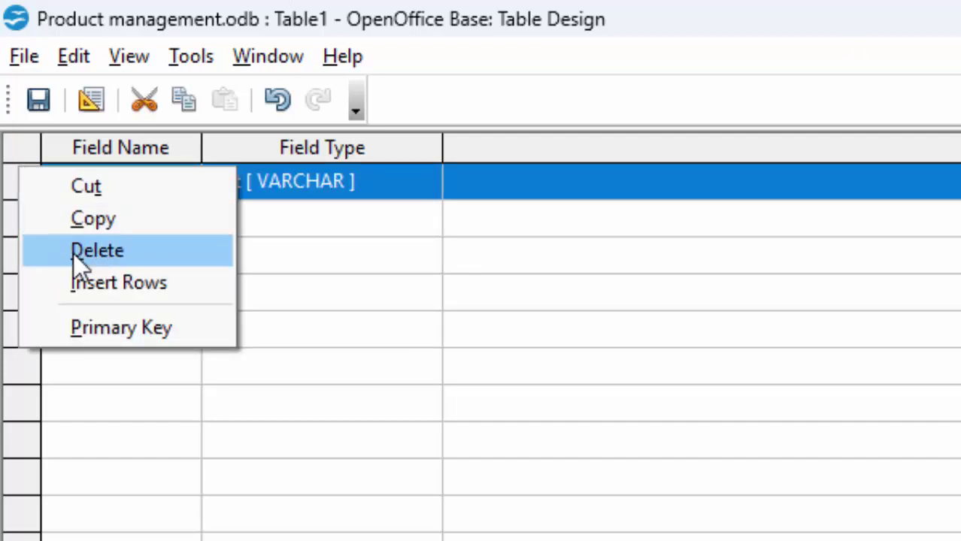
pyautogui.click(101, 320)
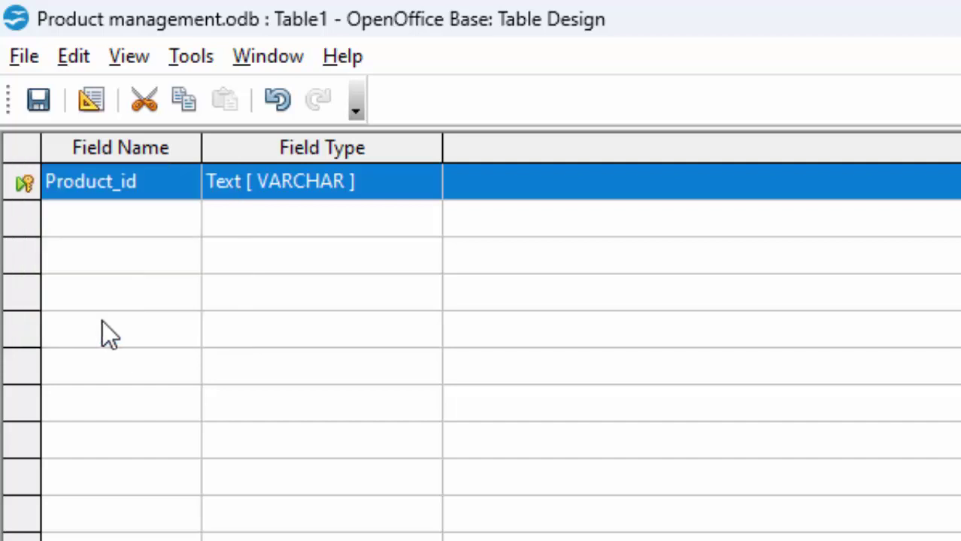
pyautogui.click(124, 227)
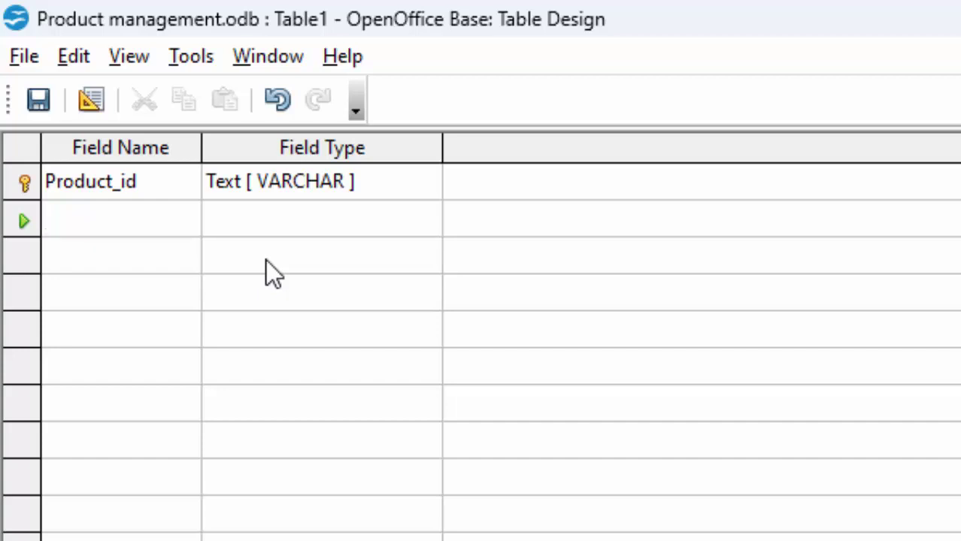
pyautogui.write('Name_')
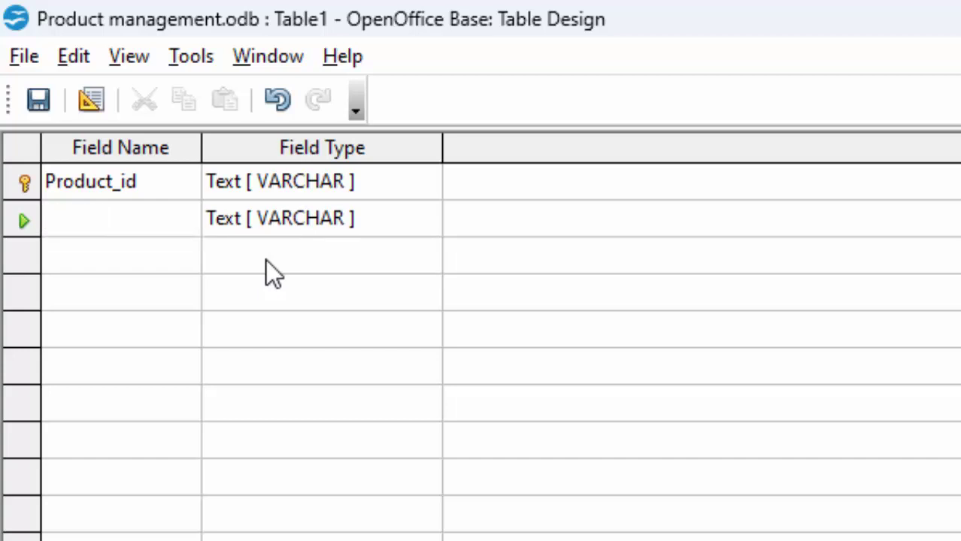
pyautogui.write('of_Pro')
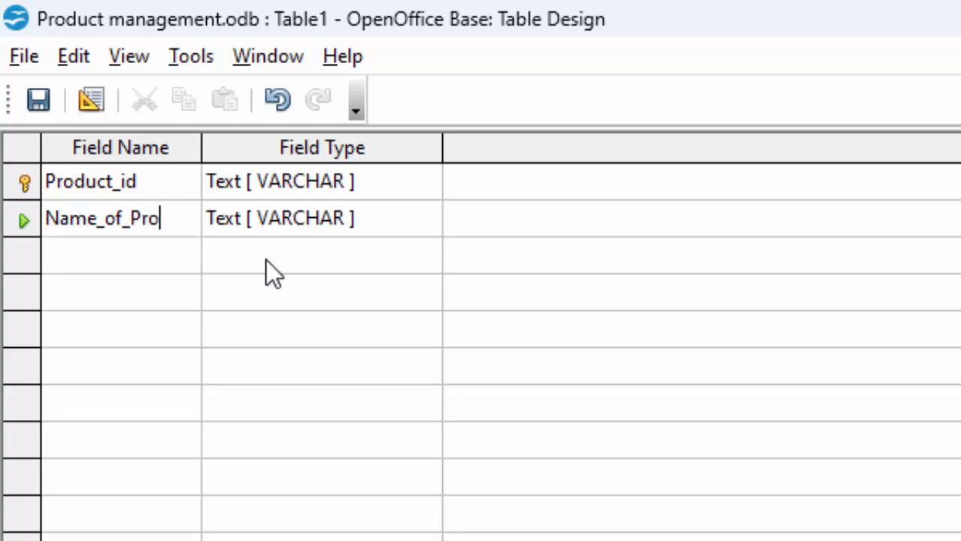
pyautogui.write('duct')
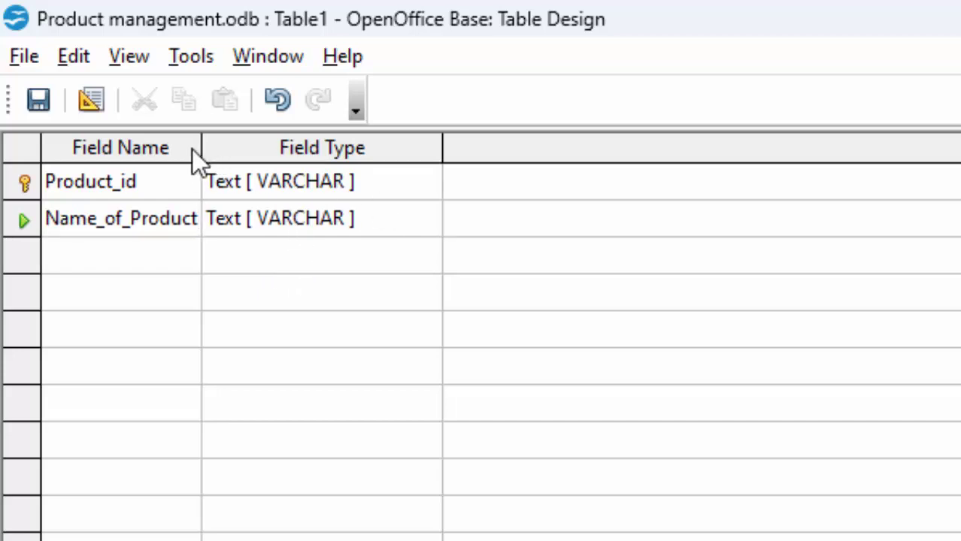
pyautogui.moveTo(203, 145); pyautogui.dragTo(251, 206)
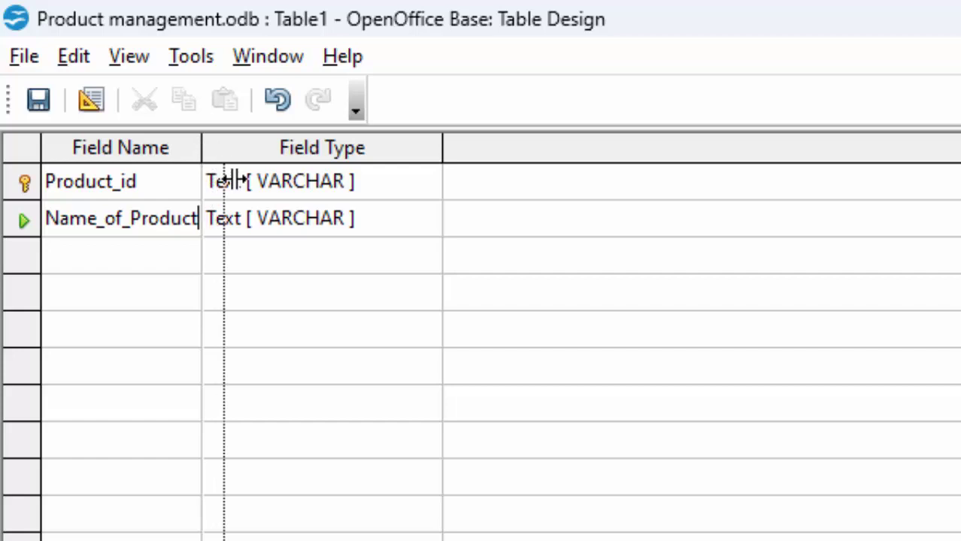
pyautogui.click(104, 247)
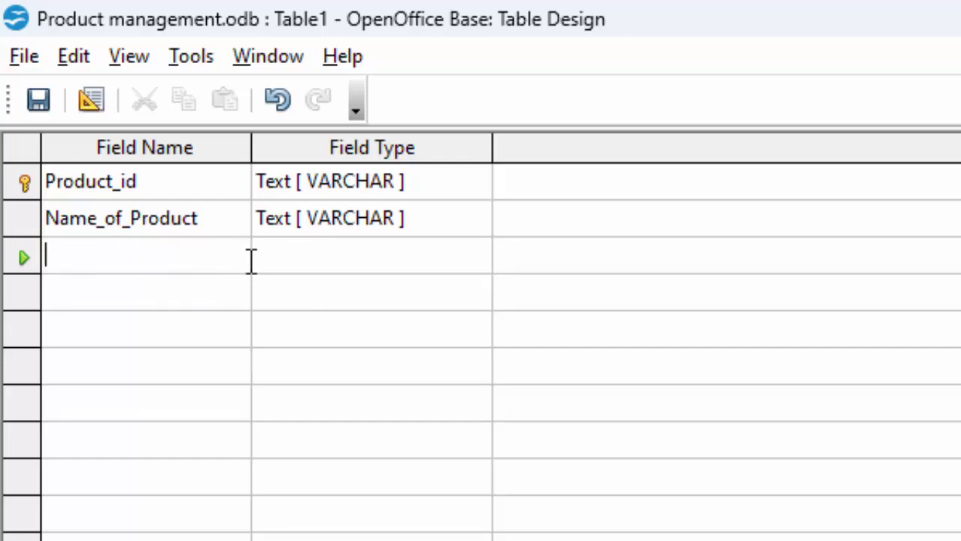
# Add a Price field of type Float [FLOAT]
pyautogui.write('Price')
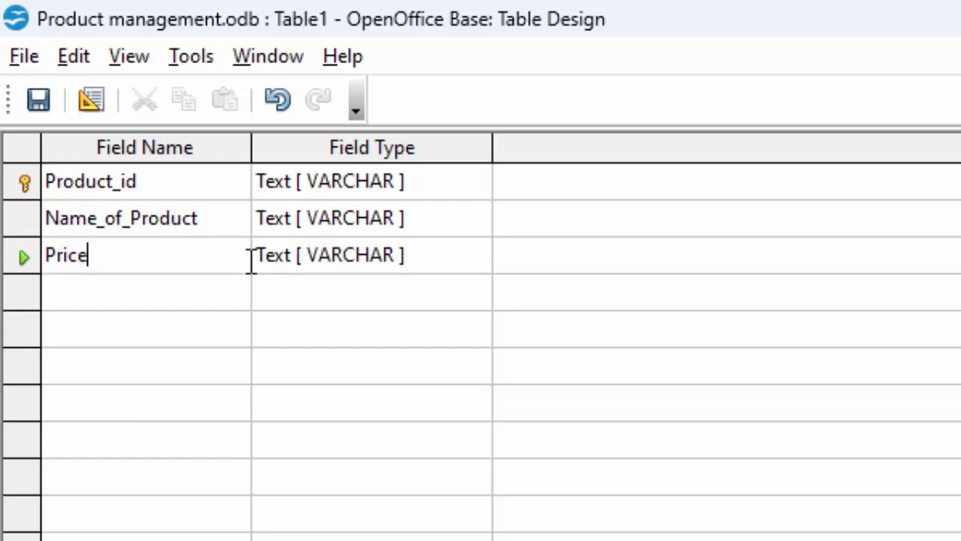
pyautogui.click(461, 256)
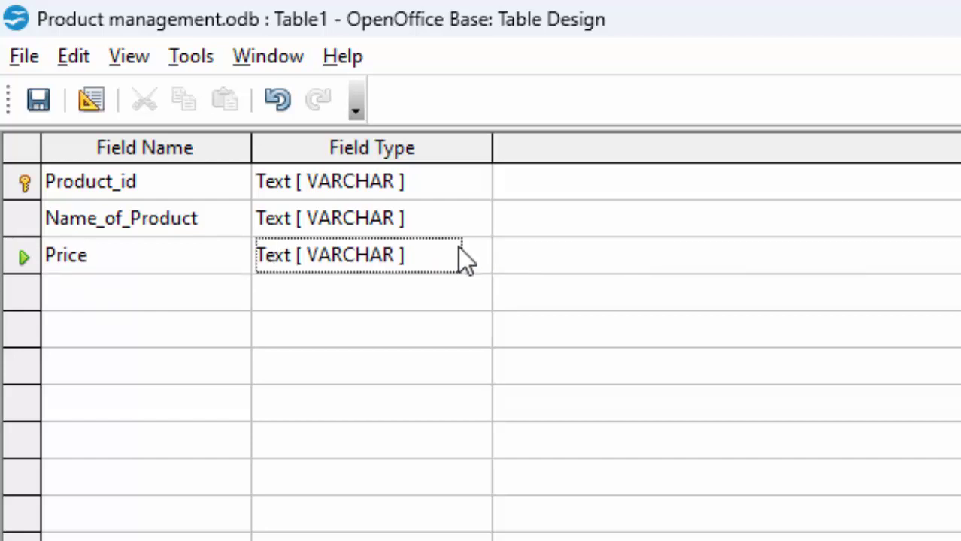
pyautogui.click(476, 256)
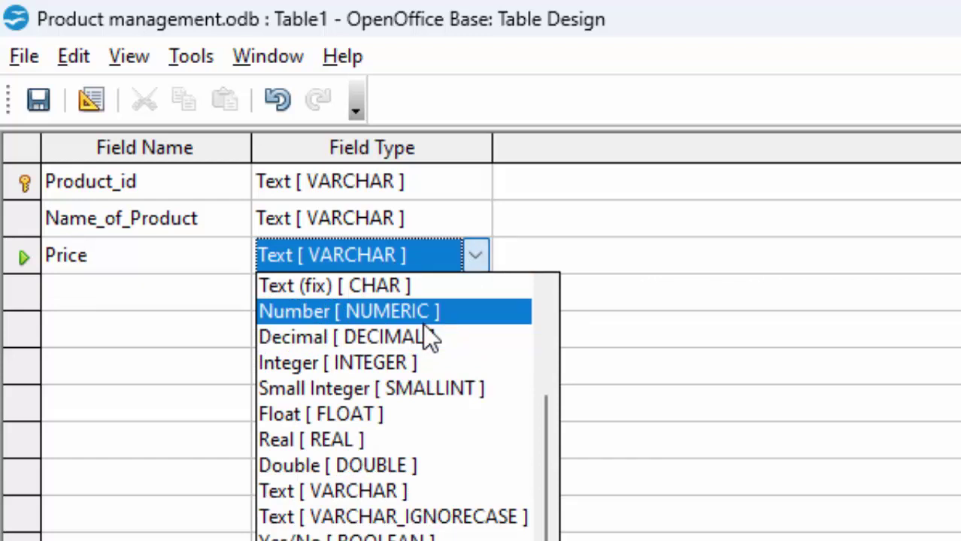
pyautogui.click(402, 414)
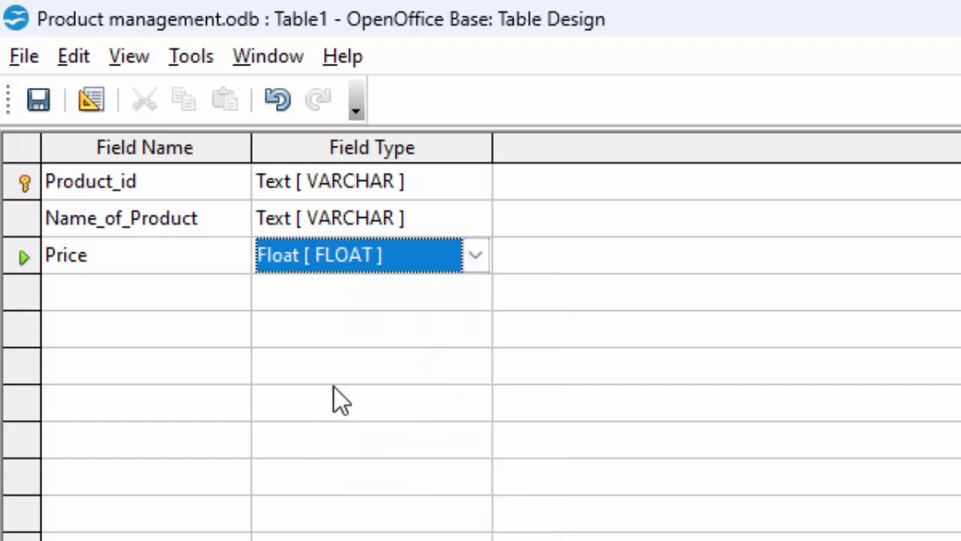
# Add a Unit field of type Float [FLOAT] and save the table design
pyautogui.click(138, 290)
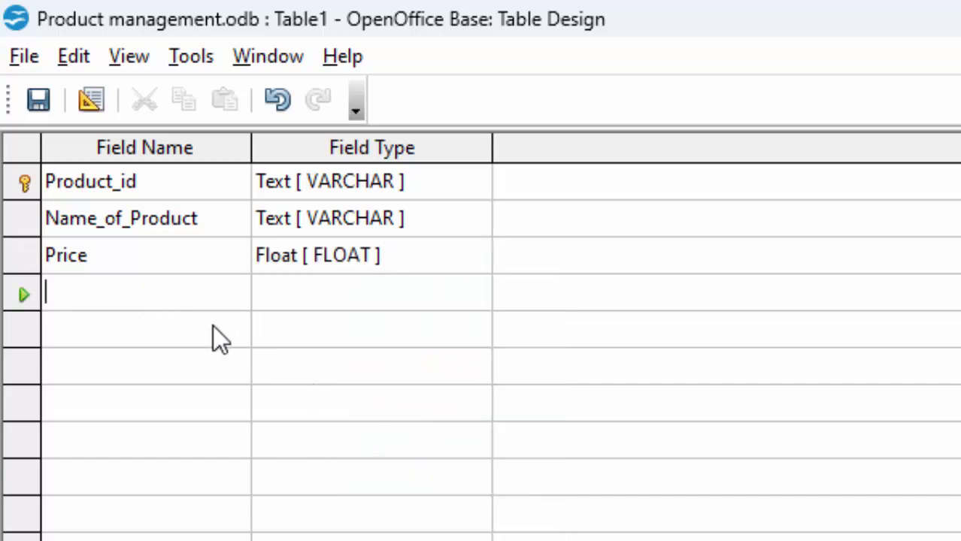
pyautogui.write('Unit')
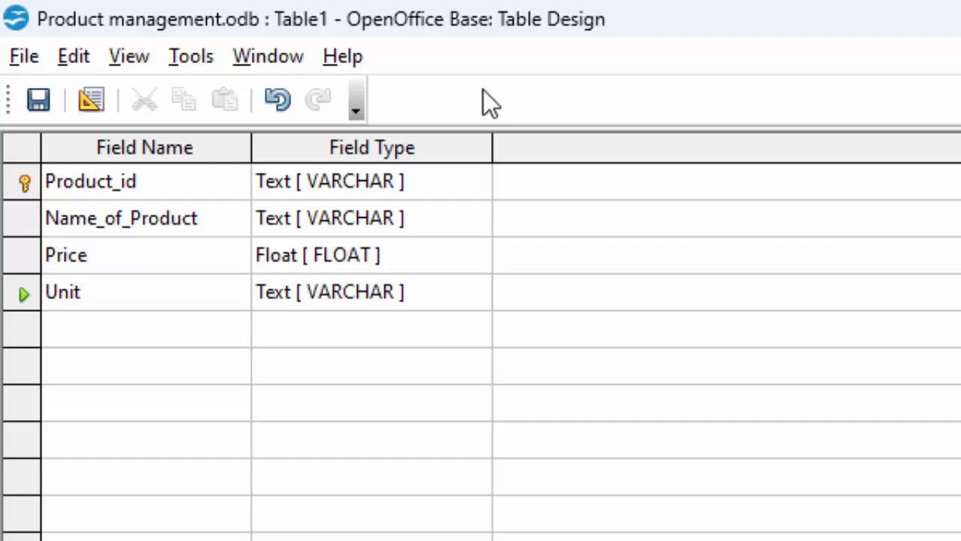
pyautogui.click(475, 295)
pyautogui.click(475, 293)
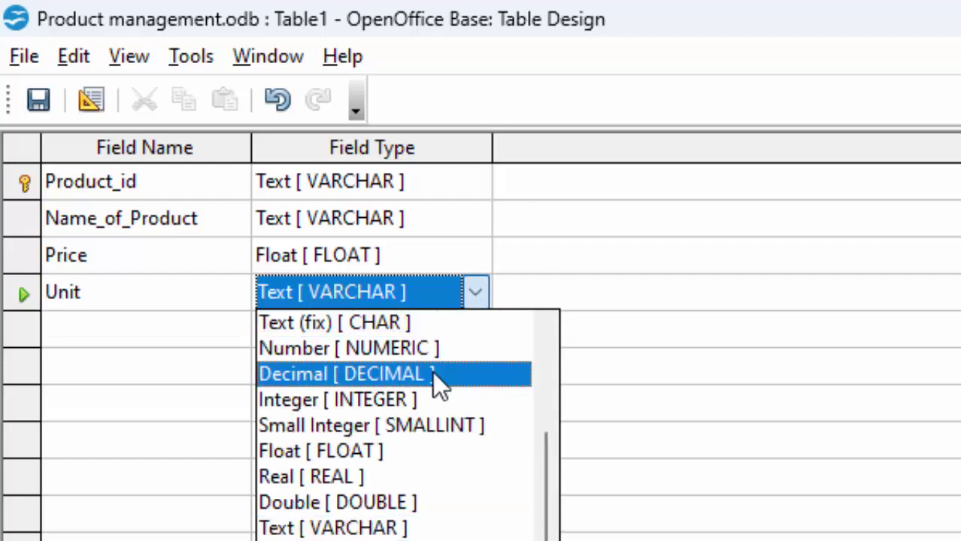
pyautogui.click(410, 450)
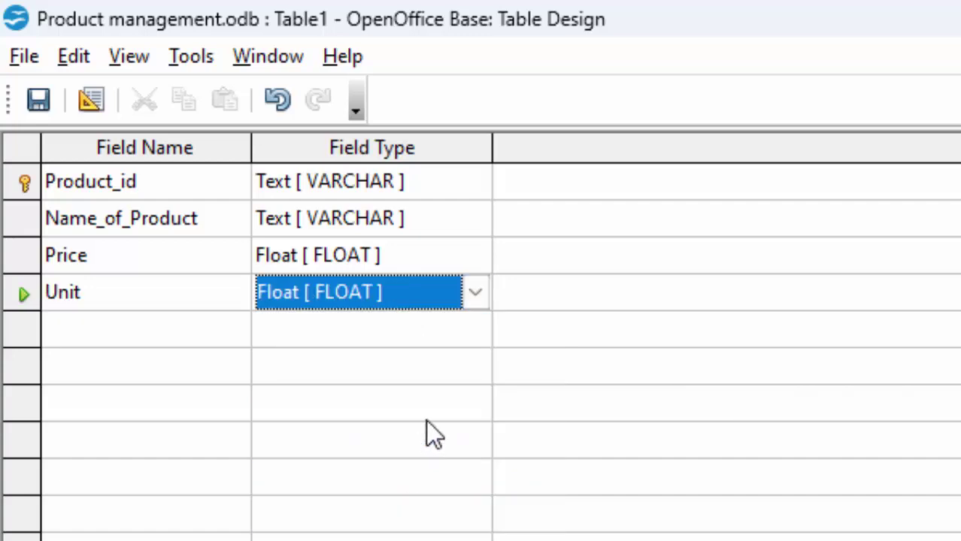
pyautogui.click(39, 99)
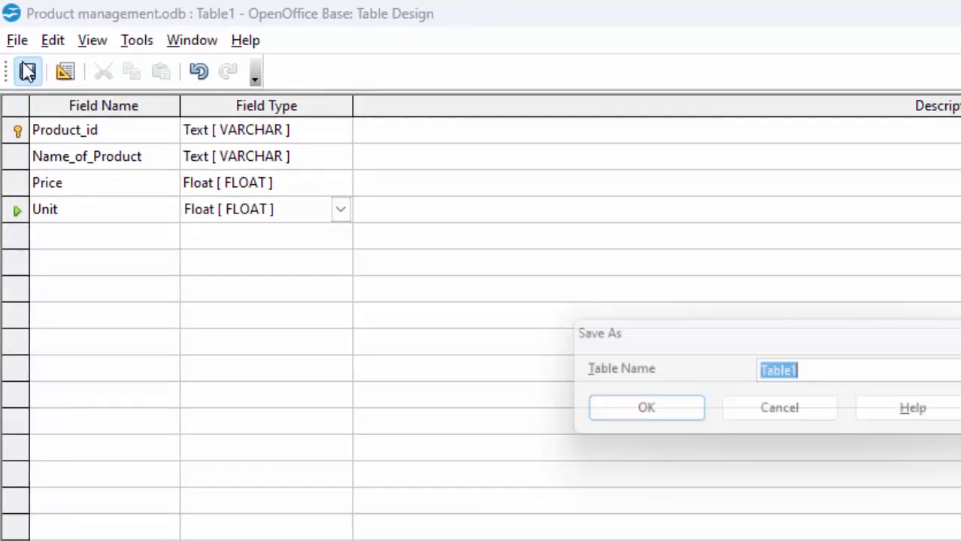
# Name the table ProductT in the Save As dialog and confirm
pyautogui.press('BackSpace')
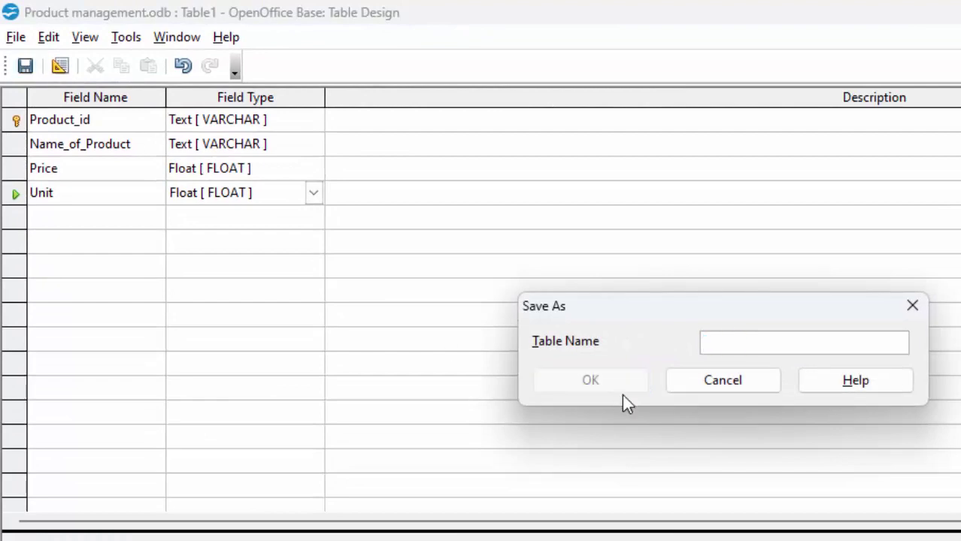
pyautogui.write('Product')
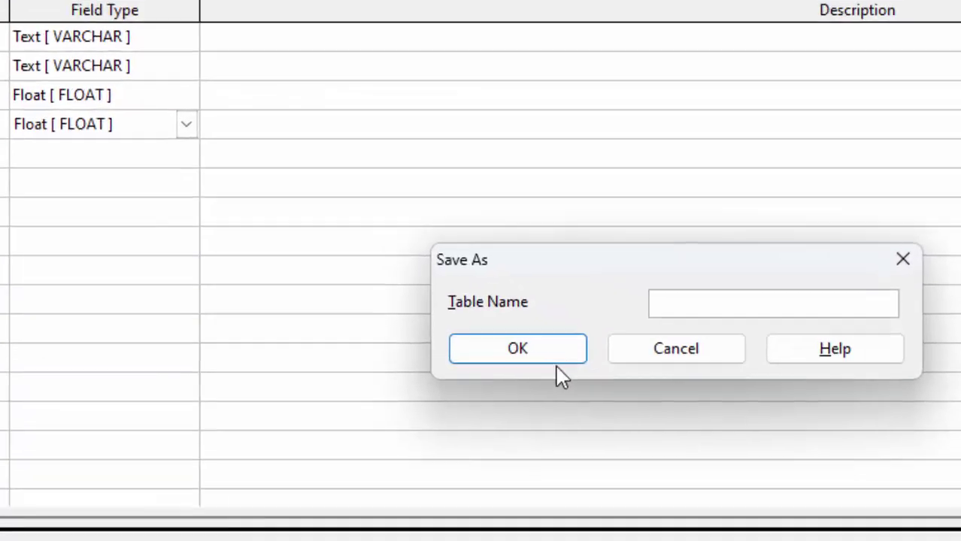
pyautogui.write('T')
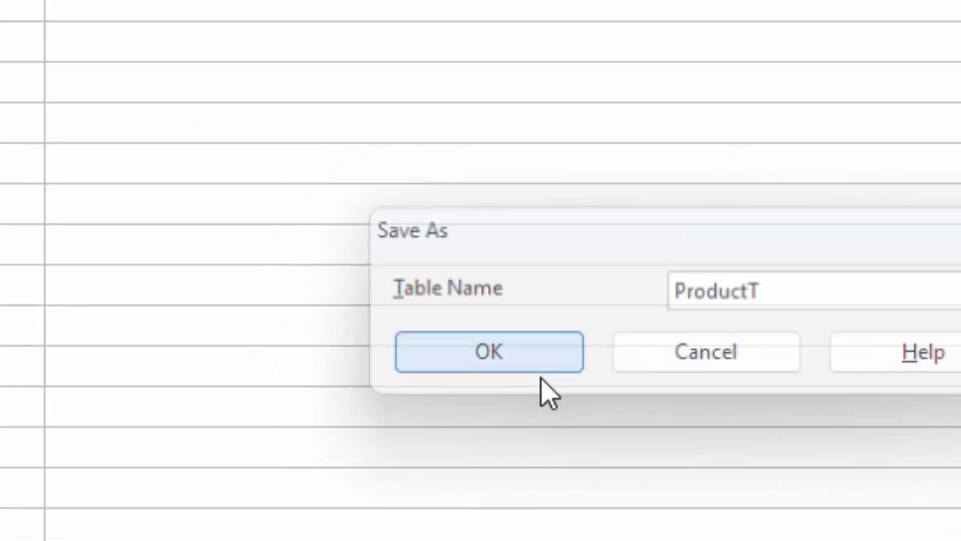
pyautogui.click(375, 278)
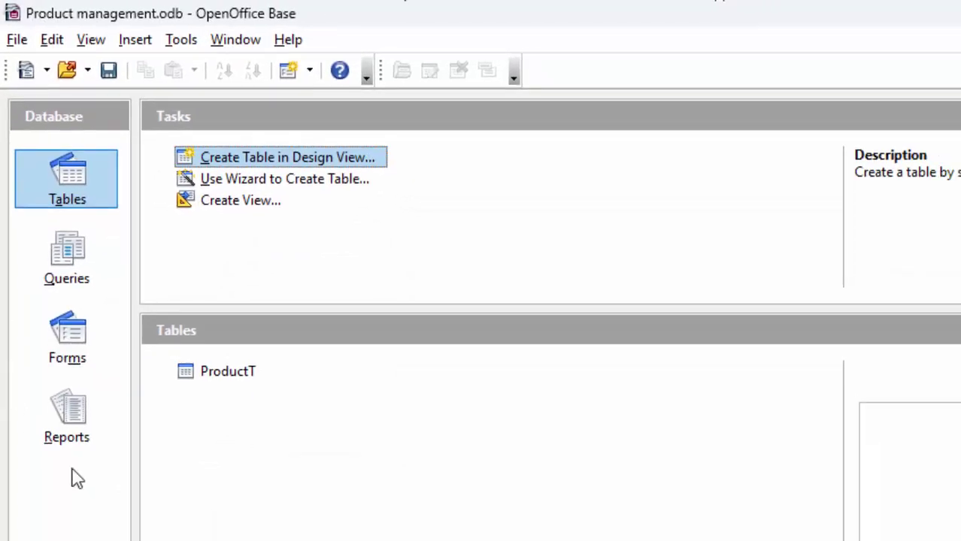
# Open ProductT and enter the first record: 1110, Sugar, price 40, unit 5
pyautogui.doubleClick(197, 374)
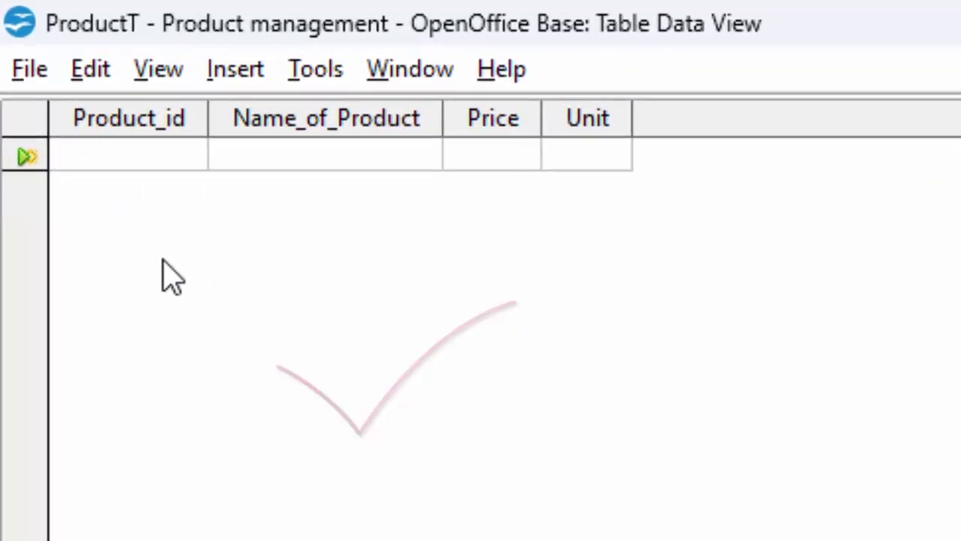
pyautogui.write('111')
pyautogui.write('0')
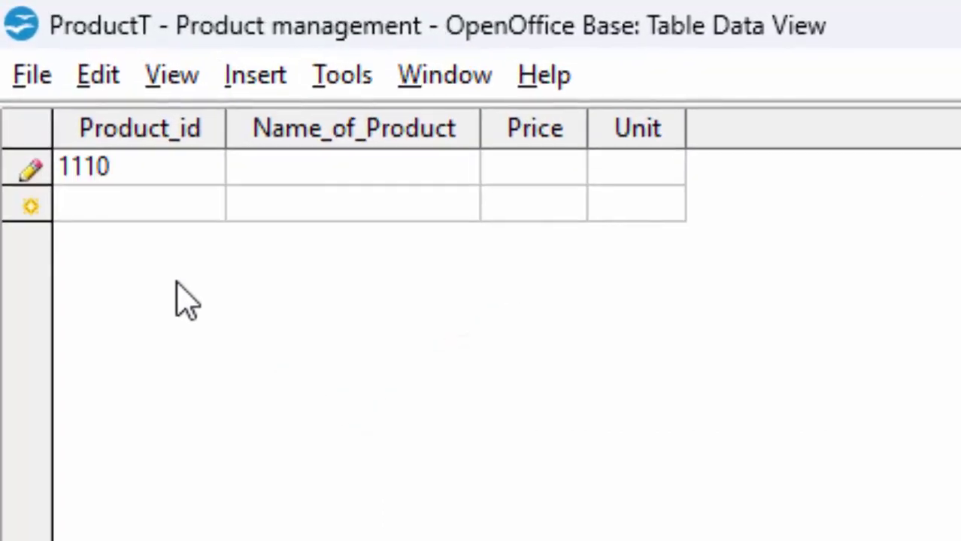
pyautogui.press('Tab')
pyautogui.write('S')
pyautogui.write('ugar')
pyautogui.press('Tab')
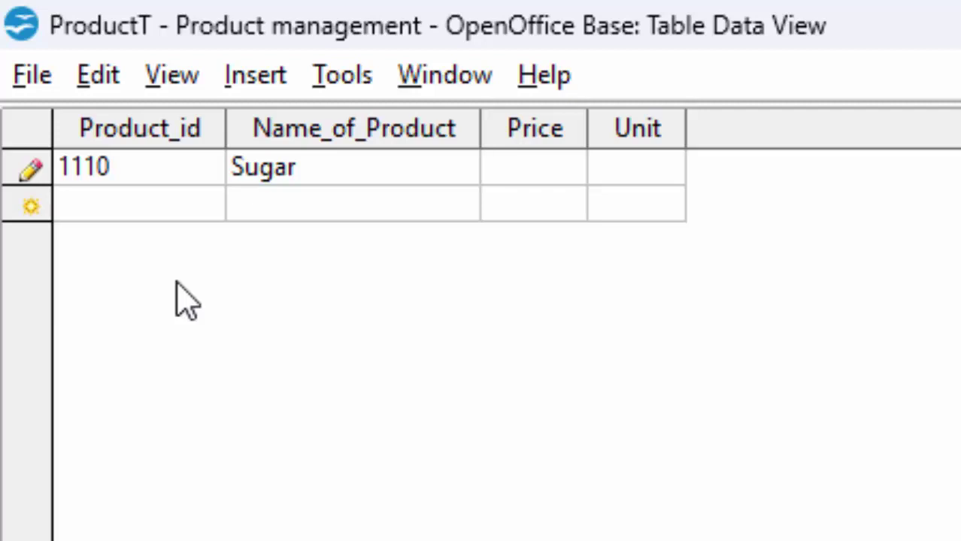
pyautogui.write('40')
pyautogui.press('Tab')
pyautogui.write('5')
pyautogui.press('Tab')
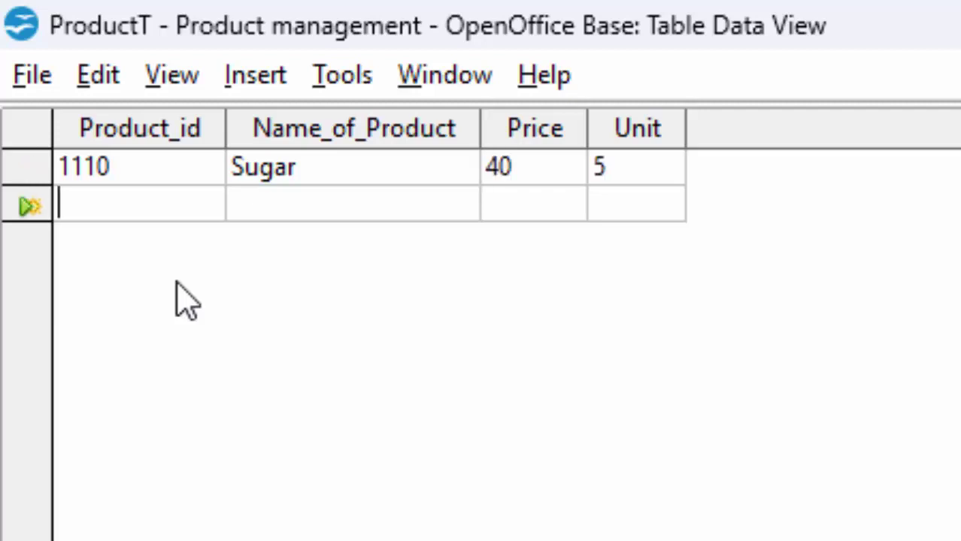
pyautogui.press('Tab')
# Enter the second record 1111, Rice, price 35, unit 6, then close the table
pyautogui.click(159, 197)
pyautogui.write('11')
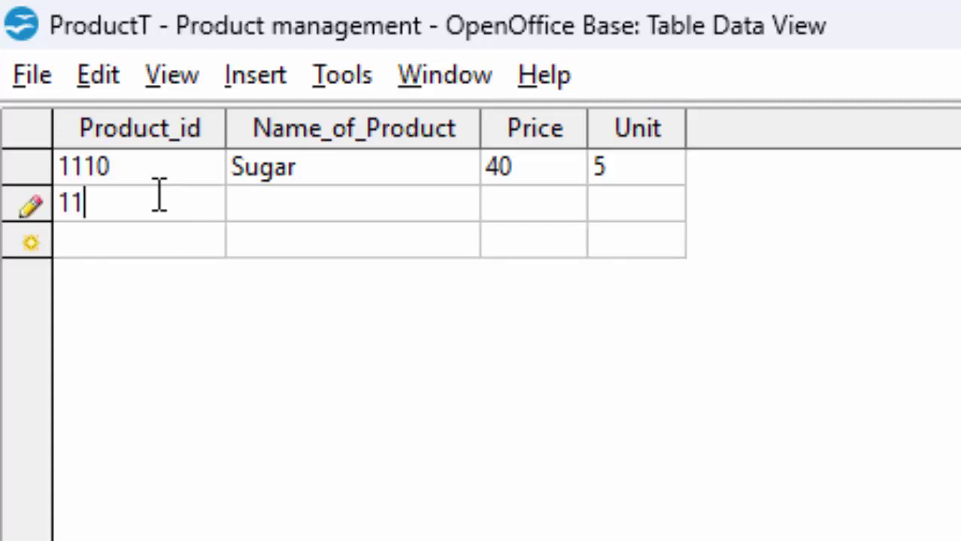
pyautogui.press('BackSpace')
pyautogui.press('BackSpace')
pyautogui.write('Ric')
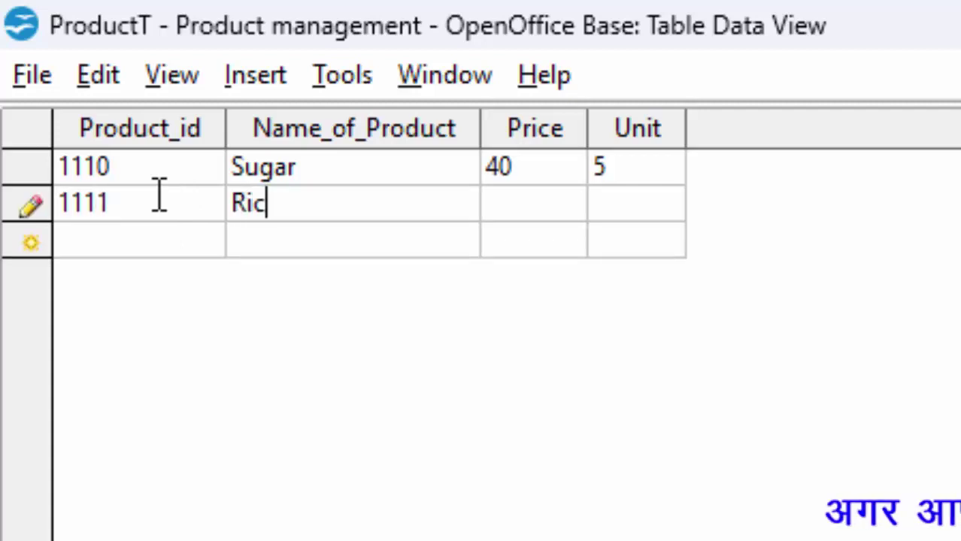
pyautogui.write('e')
pyautogui.click(500, 218)
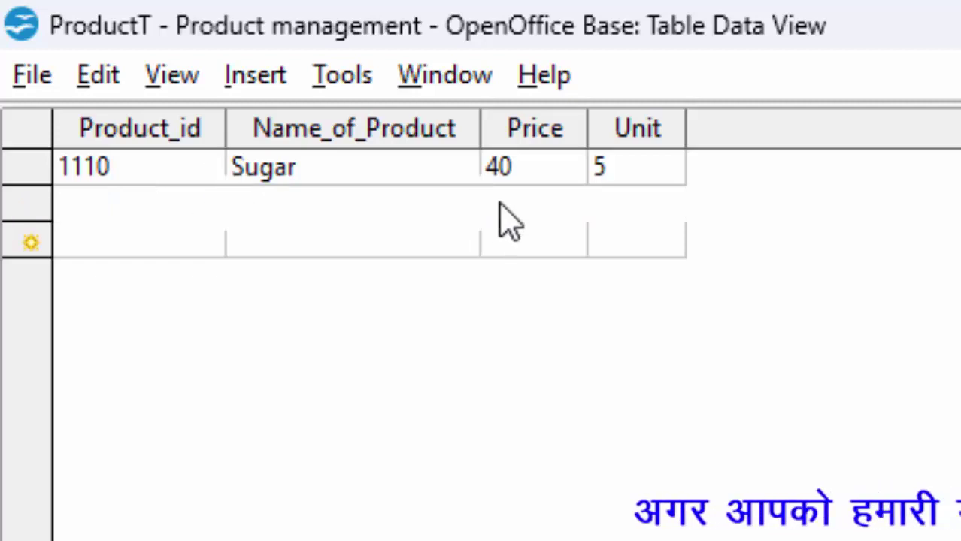
pyautogui.write('35')
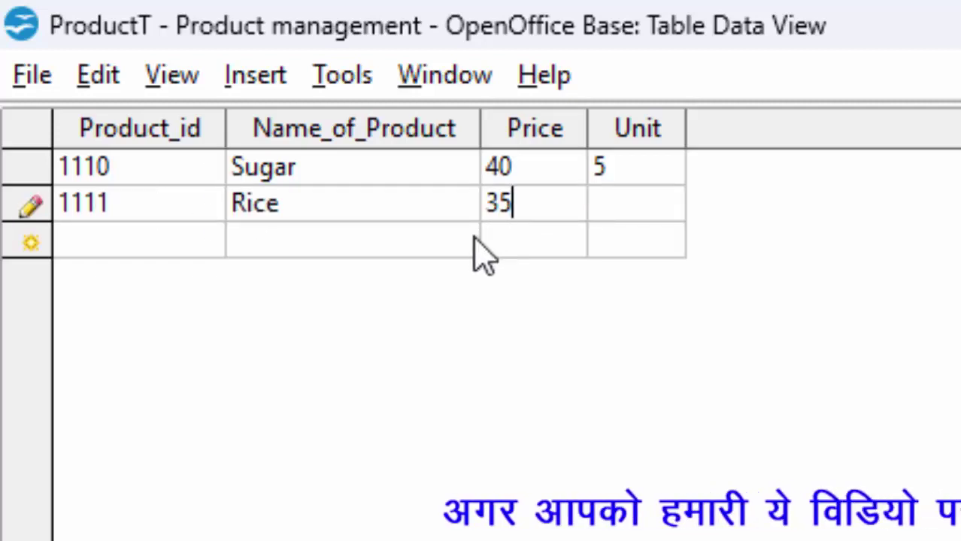
pyautogui.press('Tab')
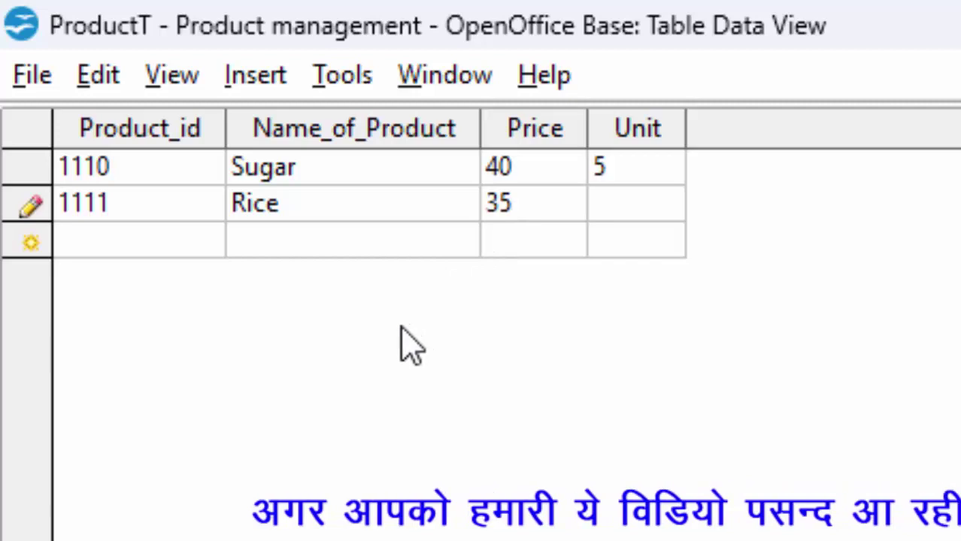
pyautogui.write('6')
pyautogui.click(149, 251)
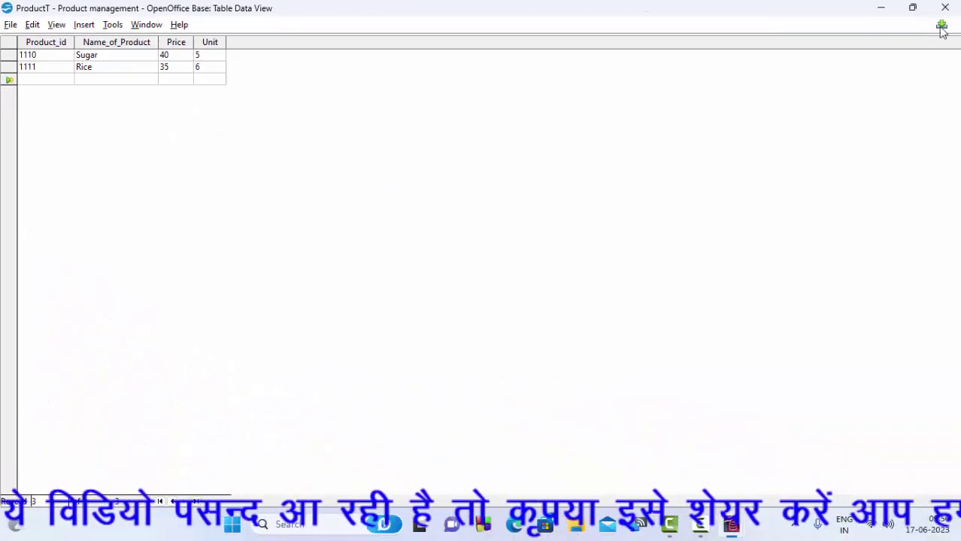
pyautogui.click(945, 9)
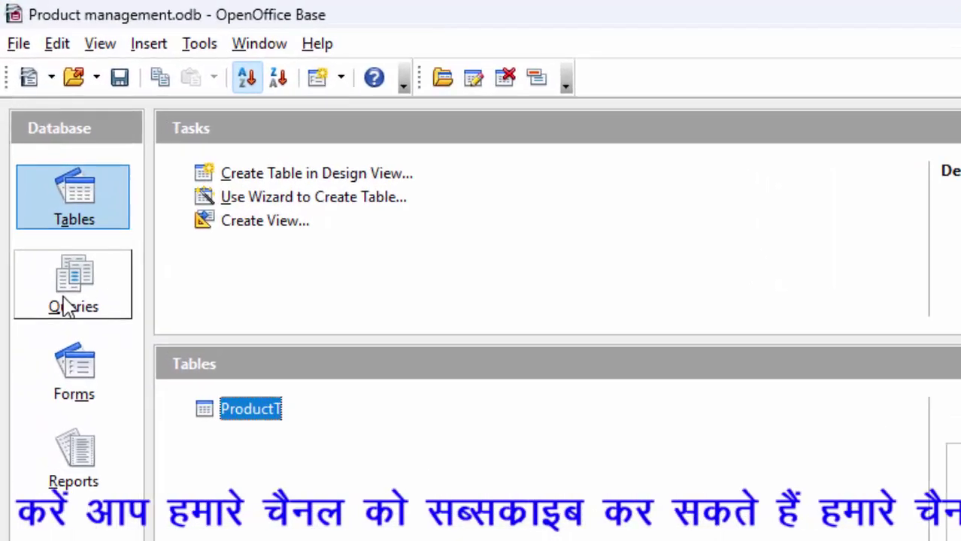
# Start the Query Wizard and add all four ProductT fields to the query
pyautogui.click(35, 171)
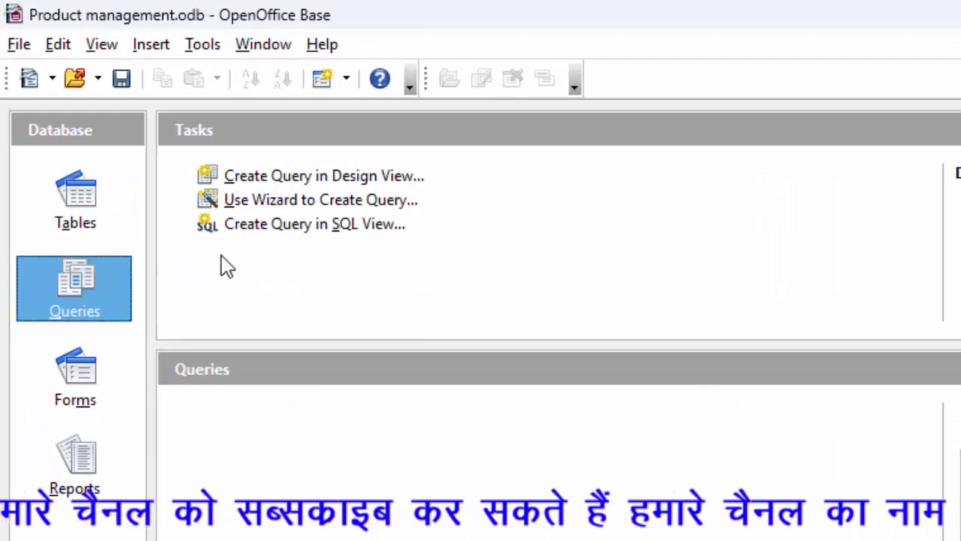
pyautogui.click(305, 175)
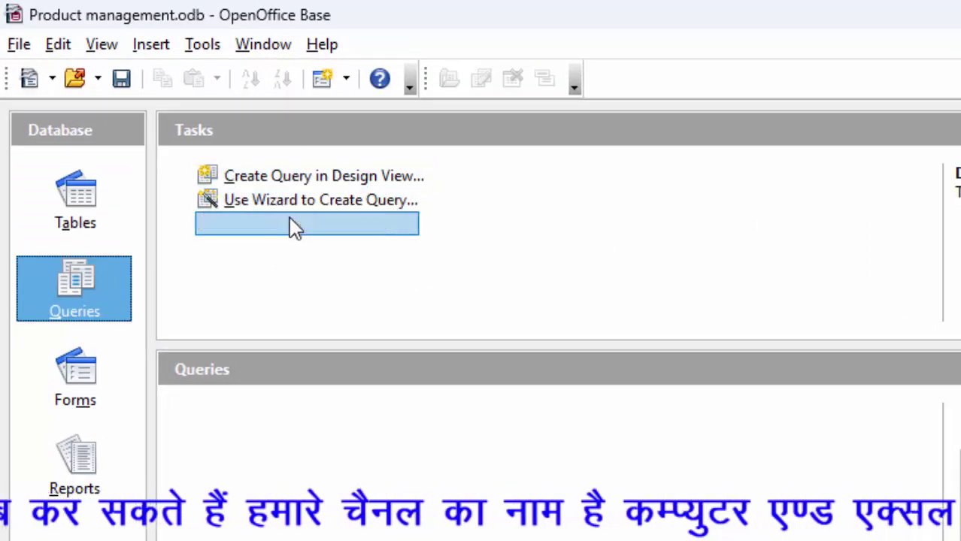
pyautogui.click(299, 206)
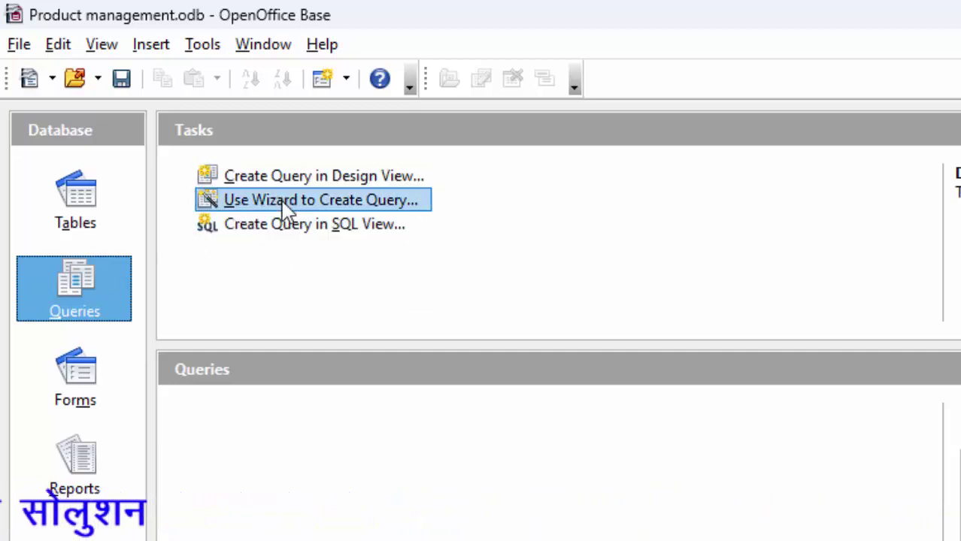
pyautogui.click(260, 211)
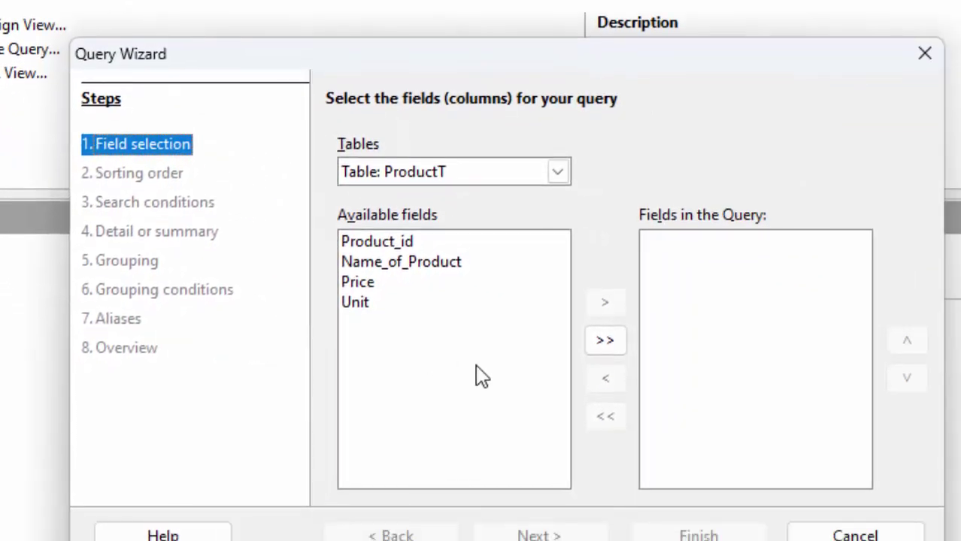
pyautogui.click(610, 344)
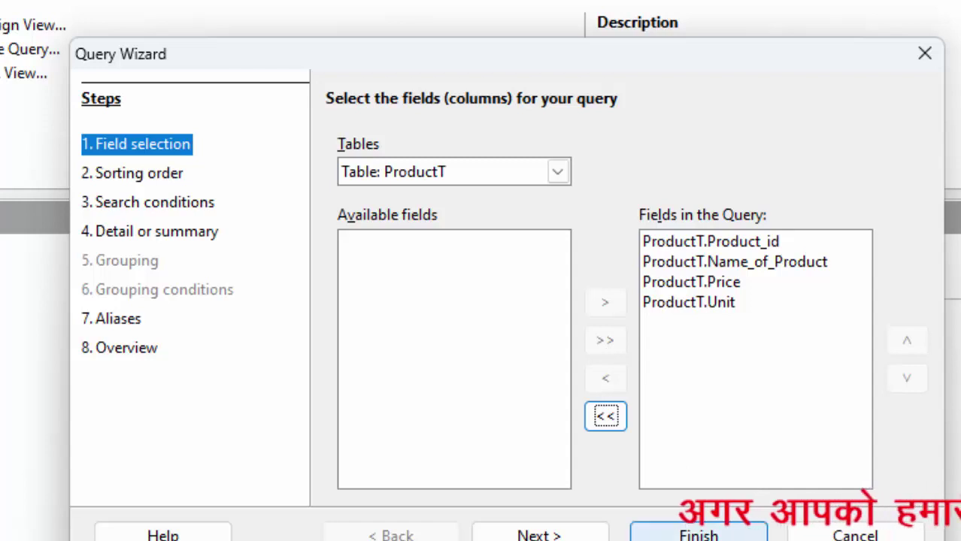
# Sort by ProductT.Product_id ascending and finish the wizard as Query_ProductT
pyautogui.click(538, 535)
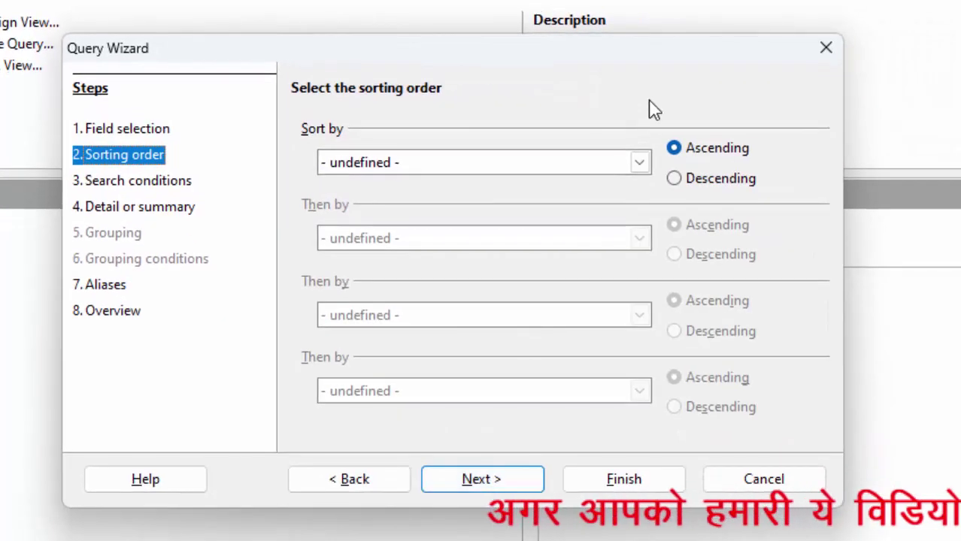
pyautogui.click(641, 164)
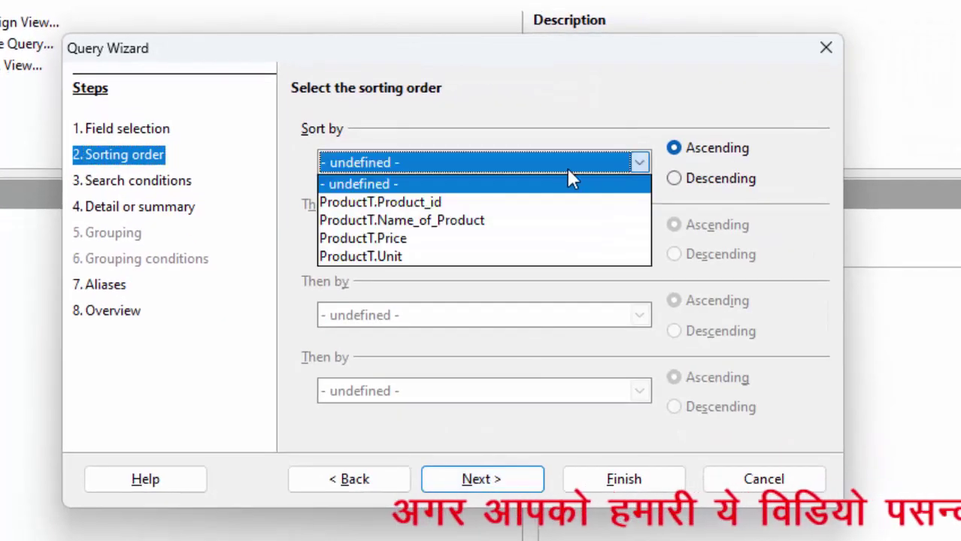
pyautogui.click(531, 207)
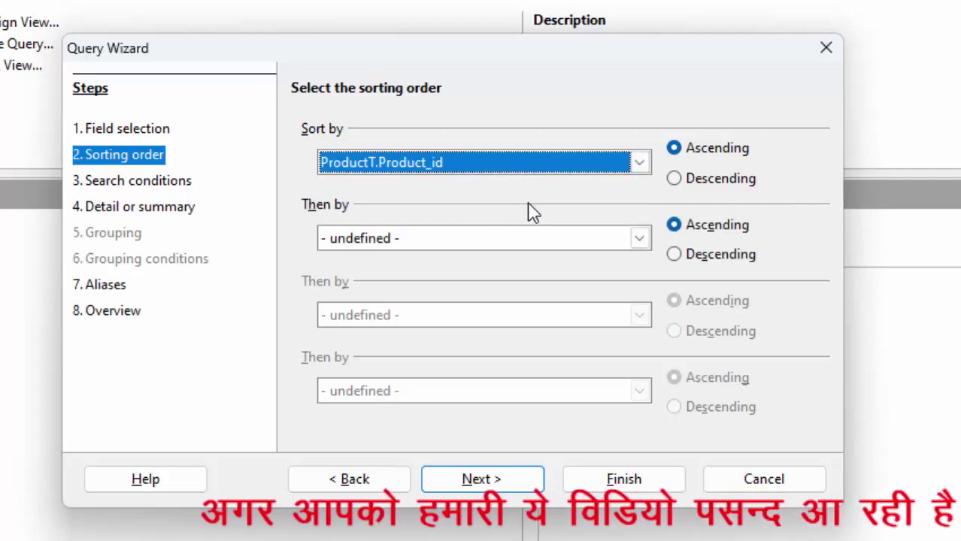
pyautogui.click(517, 481)
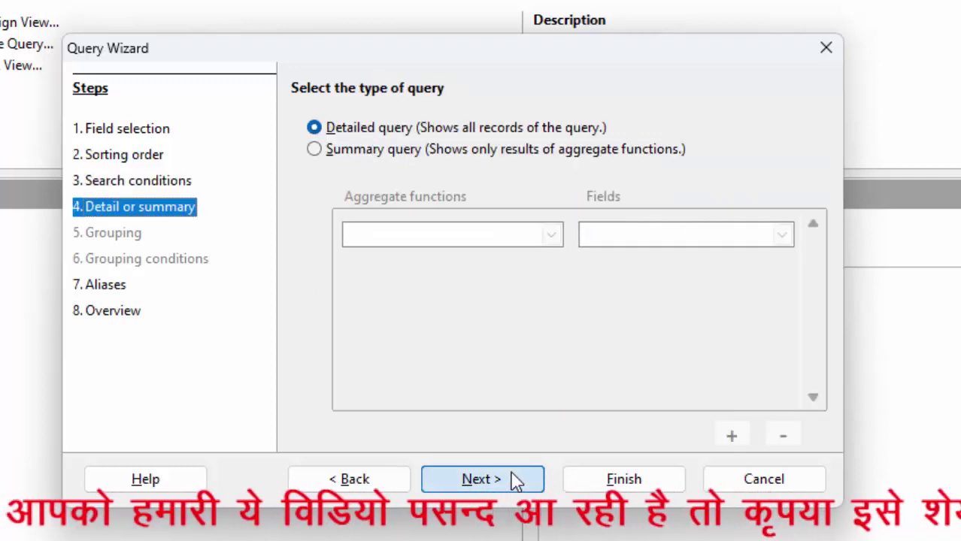
pyautogui.click(516, 481)
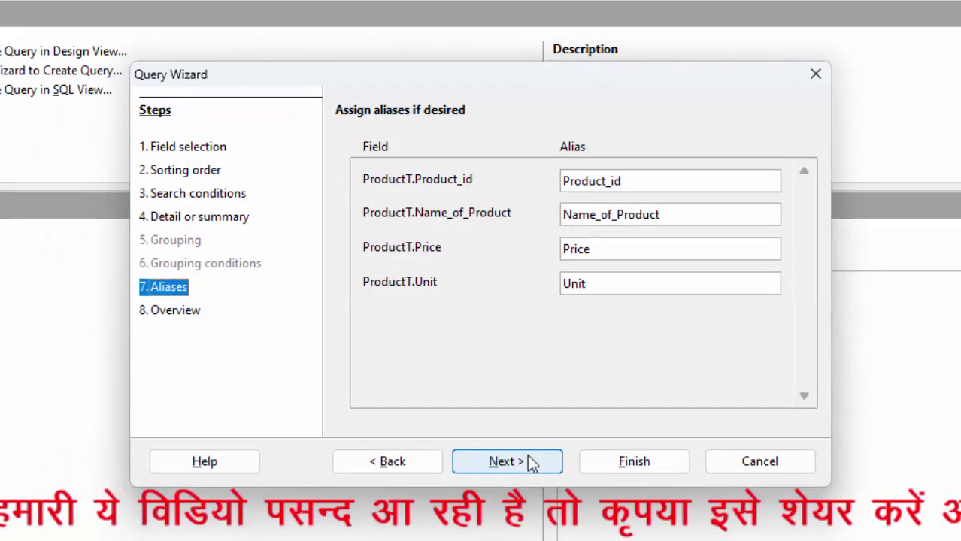
pyautogui.click(563, 435)
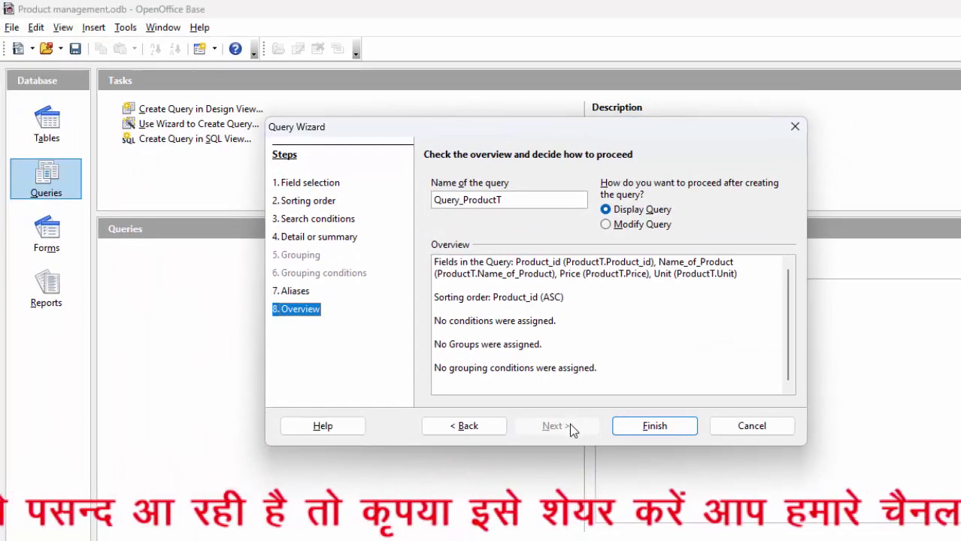
pyautogui.click(656, 427)
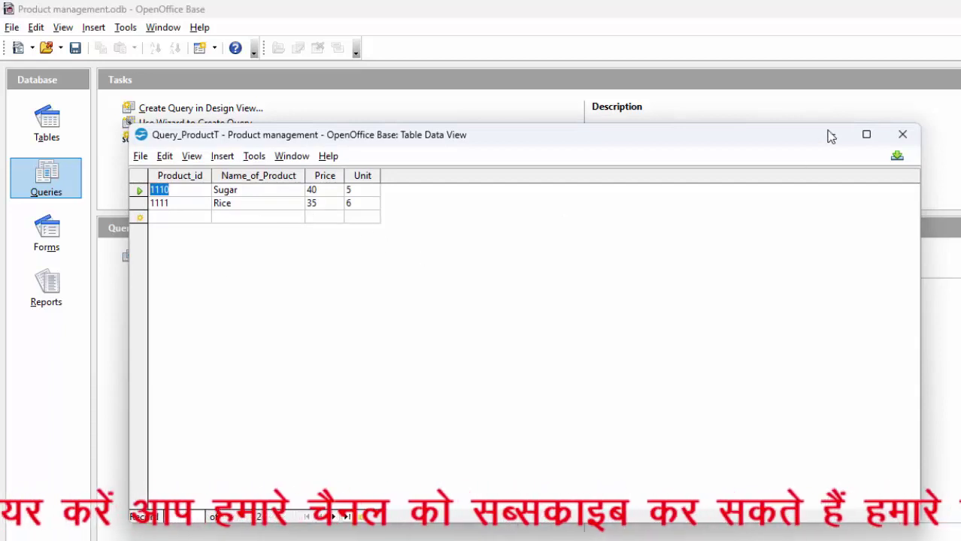
# Open Query_ProductT in design view and enter Total as a new column alias
pyautogui.click(903, 135)
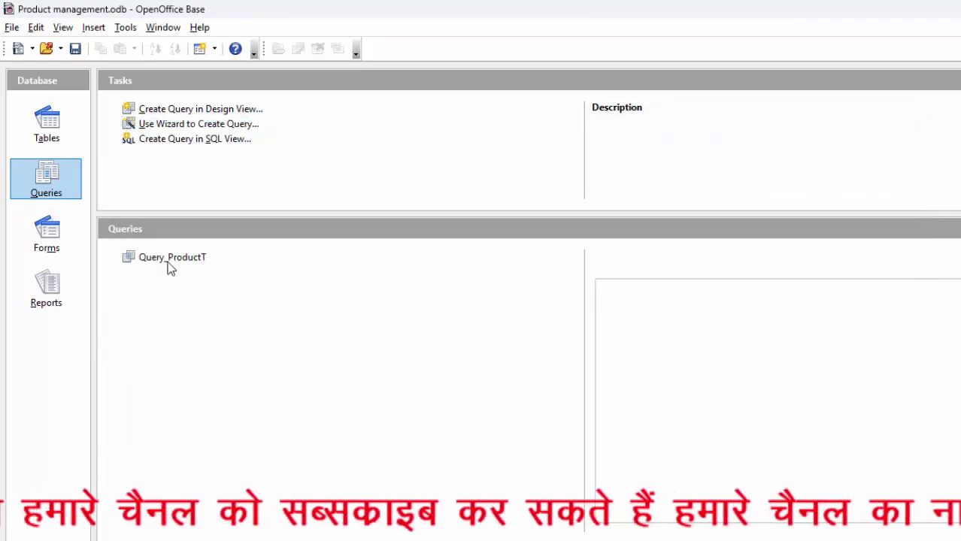
pyautogui.rightClick(168, 263)
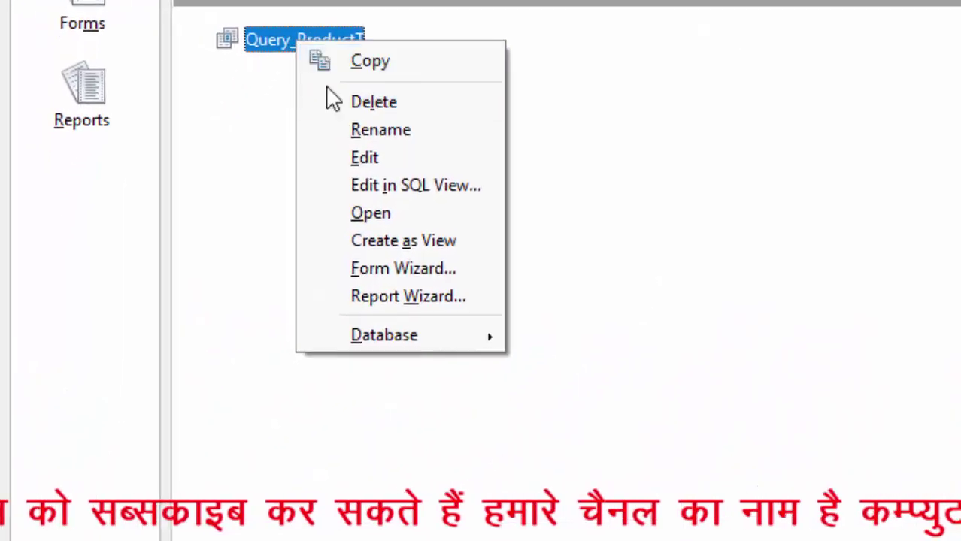
pyautogui.click(365, 157)
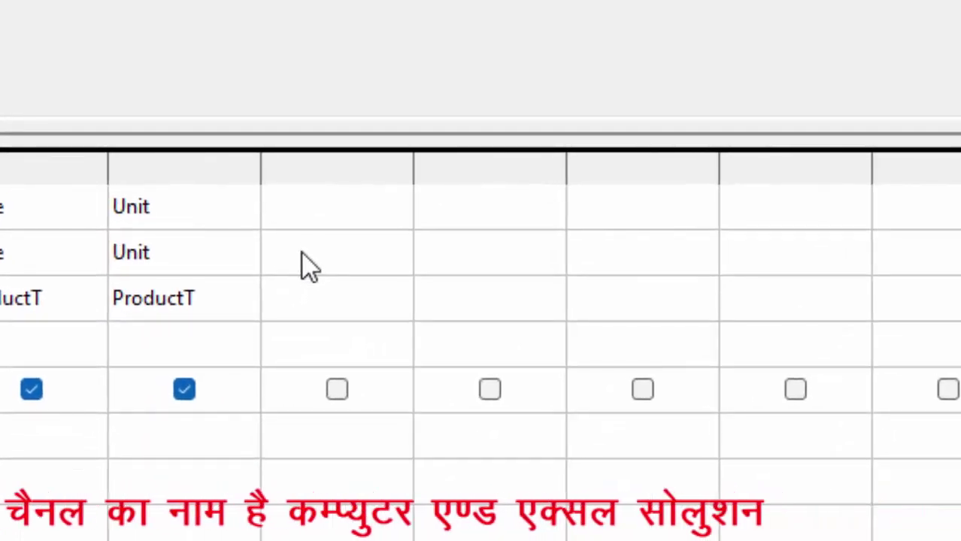
pyautogui.click(305, 252)
pyautogui.write('To')
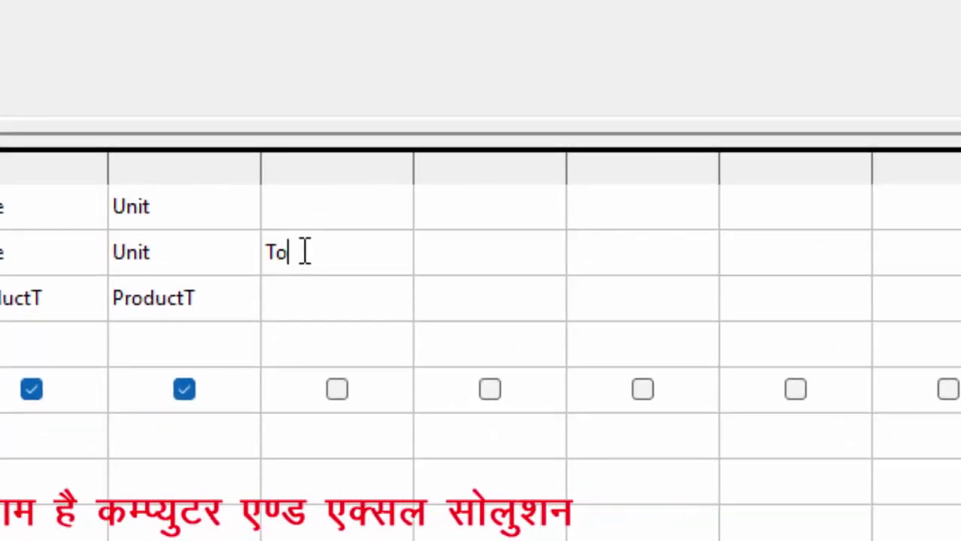
pyautogui.write('tal')
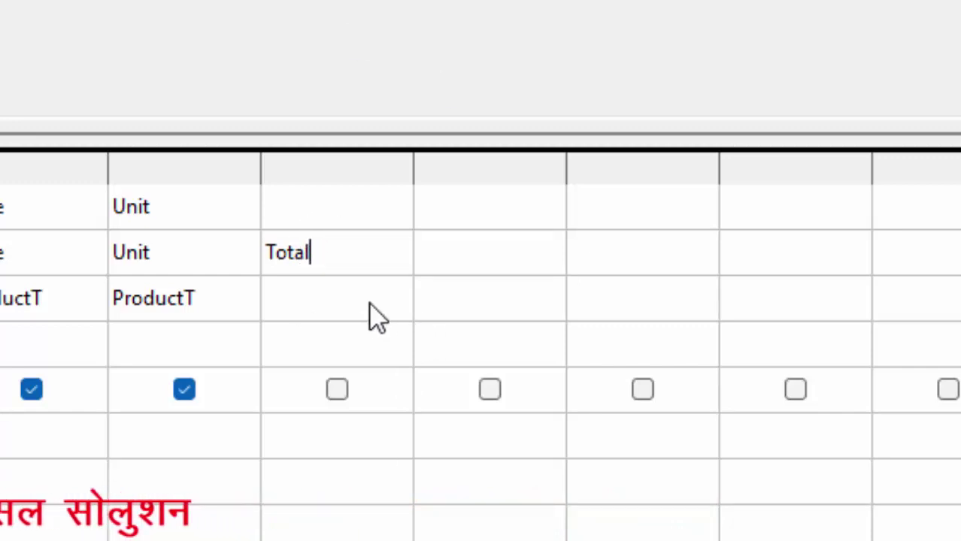
pyautogui.moveTo(315, 253); pyautogui.dragTo(241, 273)
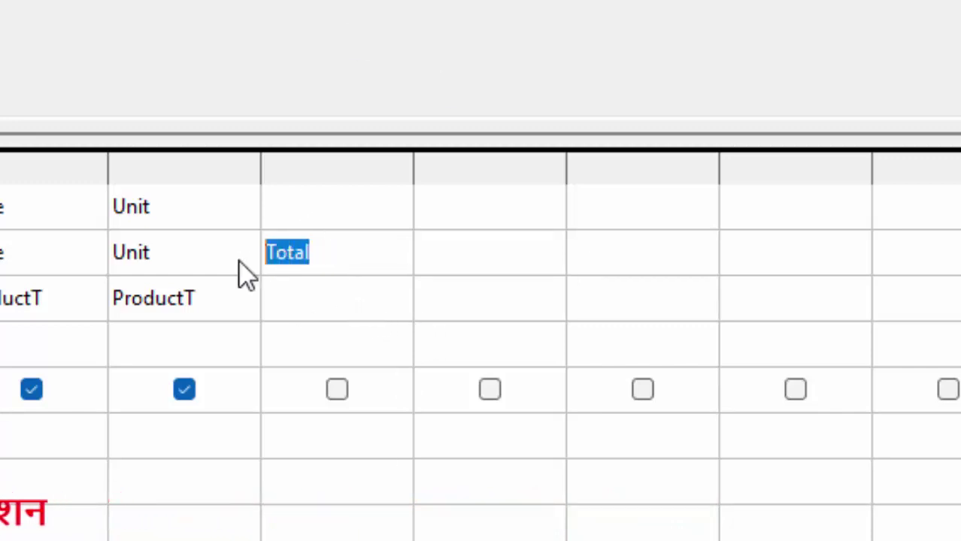
# Enter the formula "Price"*"Unit" as the Total column's field
pyautogui.click(292, 214)
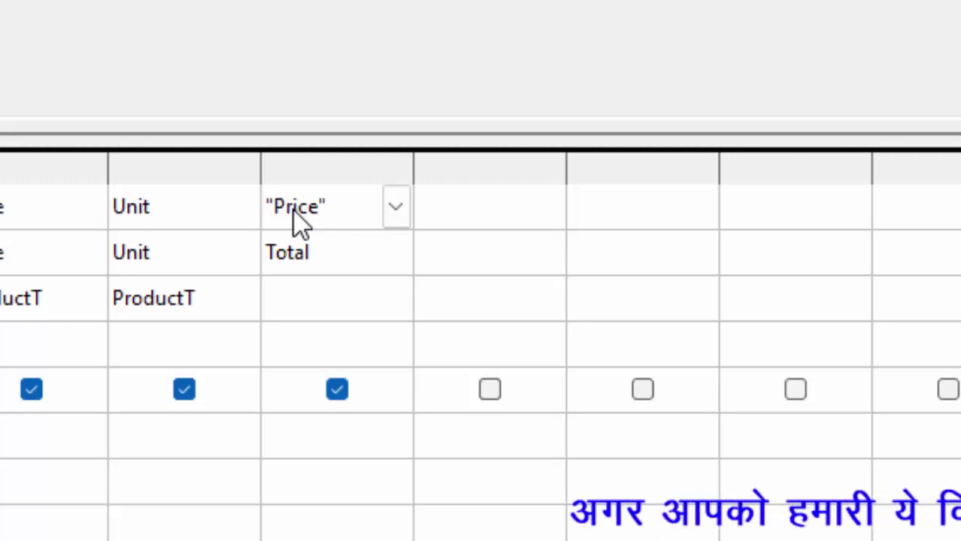
pyautogui.write('"Price"*Unit')
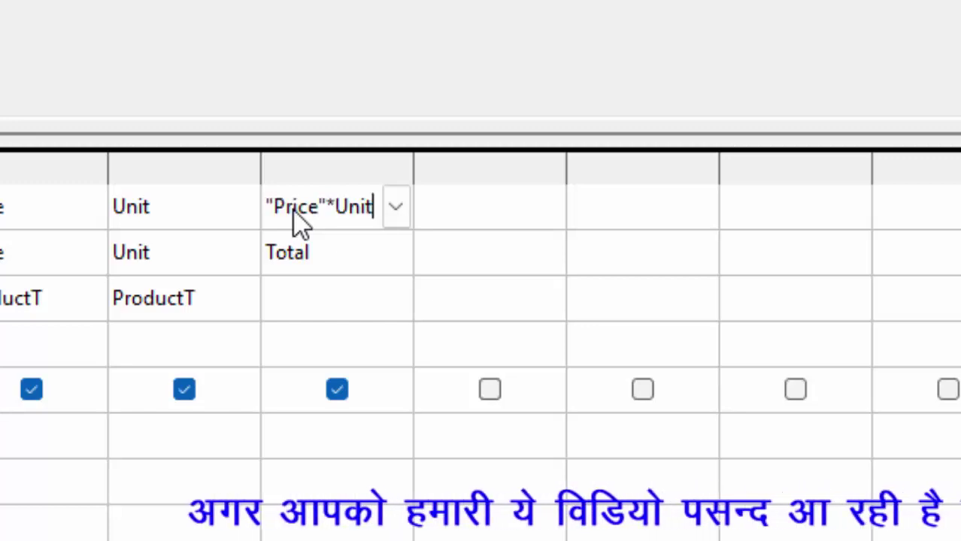
pyautogui.click(335, 207)
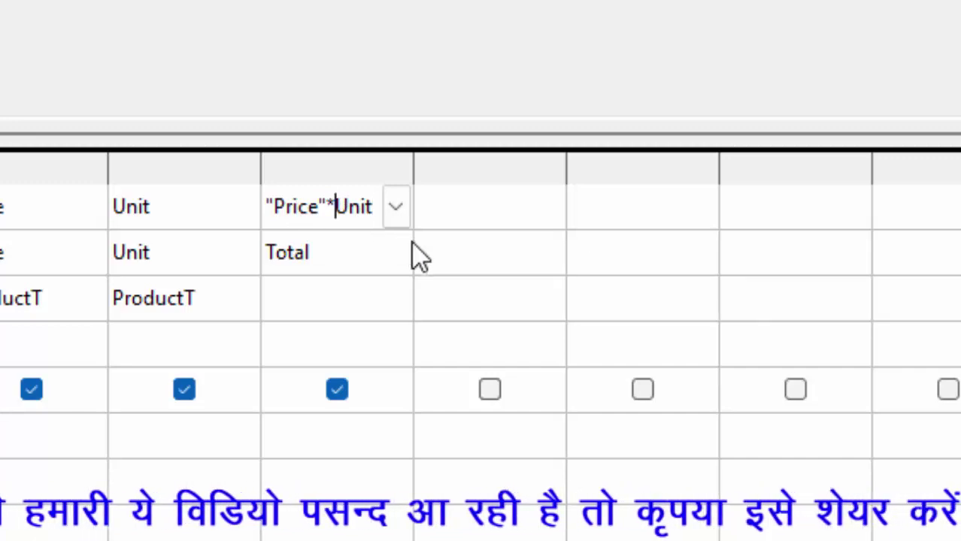
pyautogui.write('"')
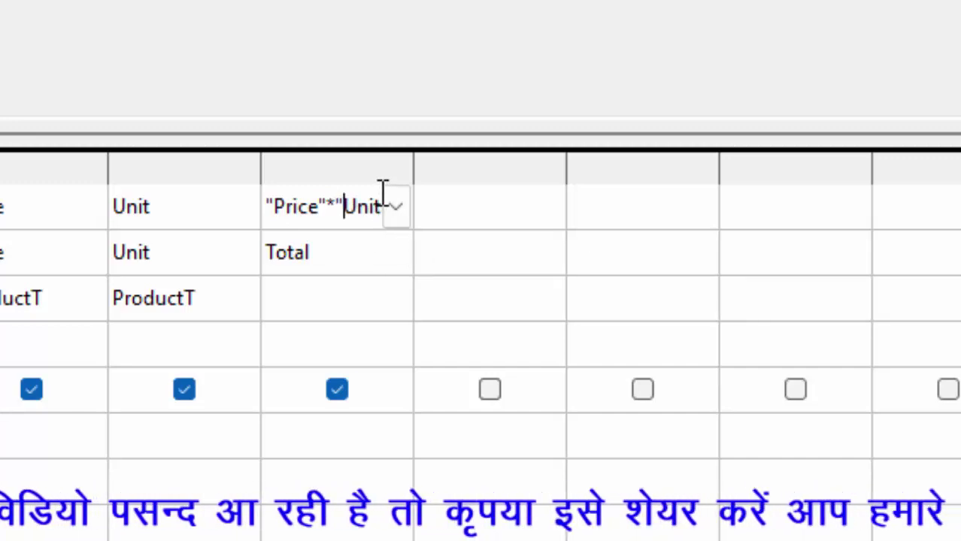
pyautogui.moveTo(413, 173); pyautogui.dragTo(522, 197)
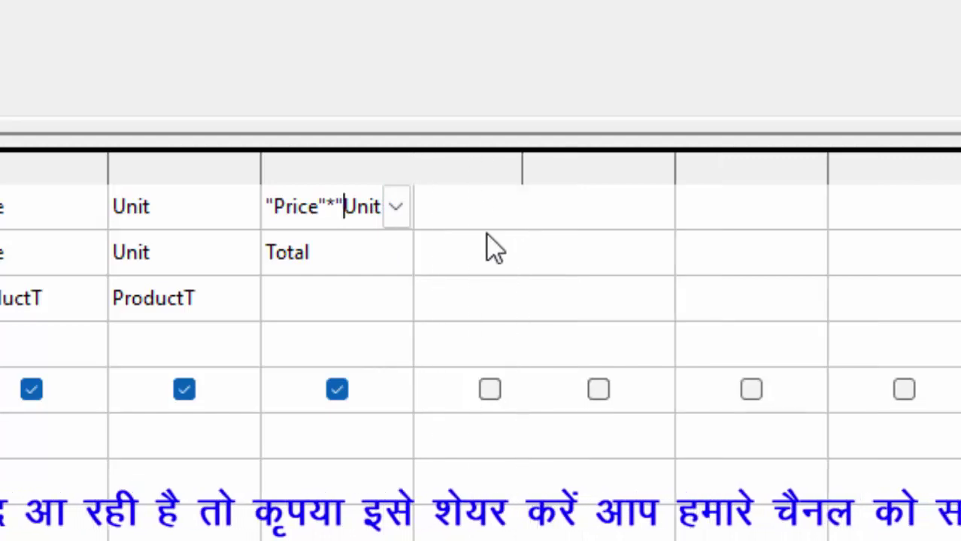
pyautogui.write('"')
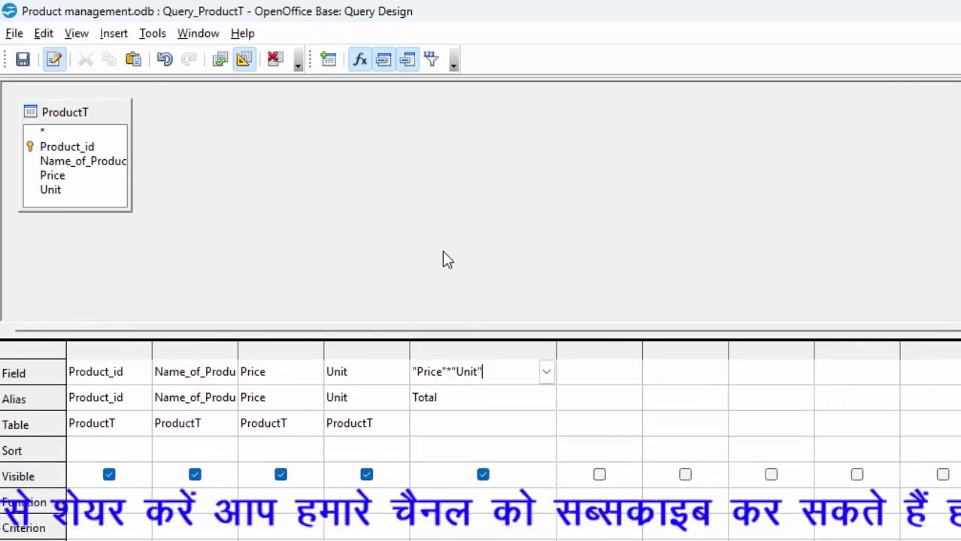
# Run the query and add rows 112 Parale-G (10, 6) and 1113 Deshi Ghee (670, 7)
pyautogui.click(216, 64)
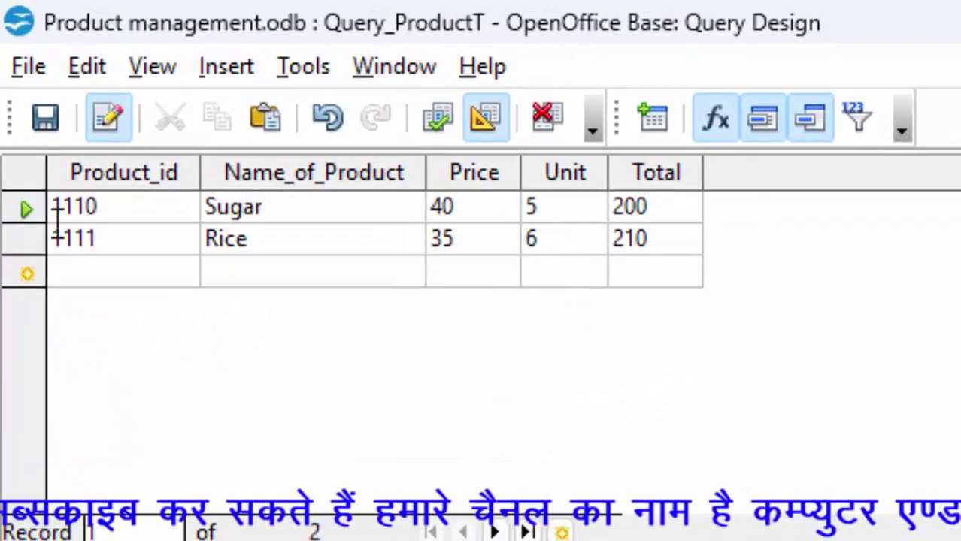
pyautogui.click(110, 267)
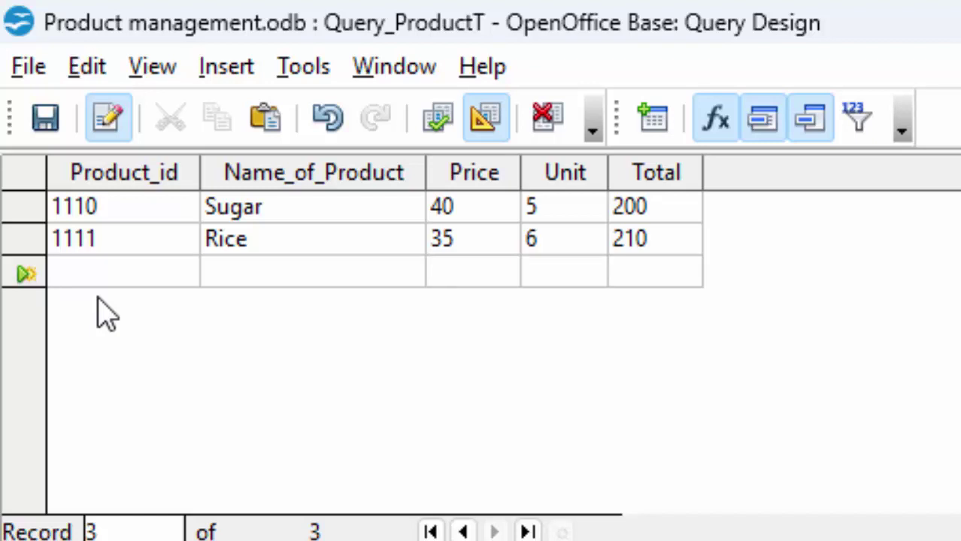
pyautogui.write('11')
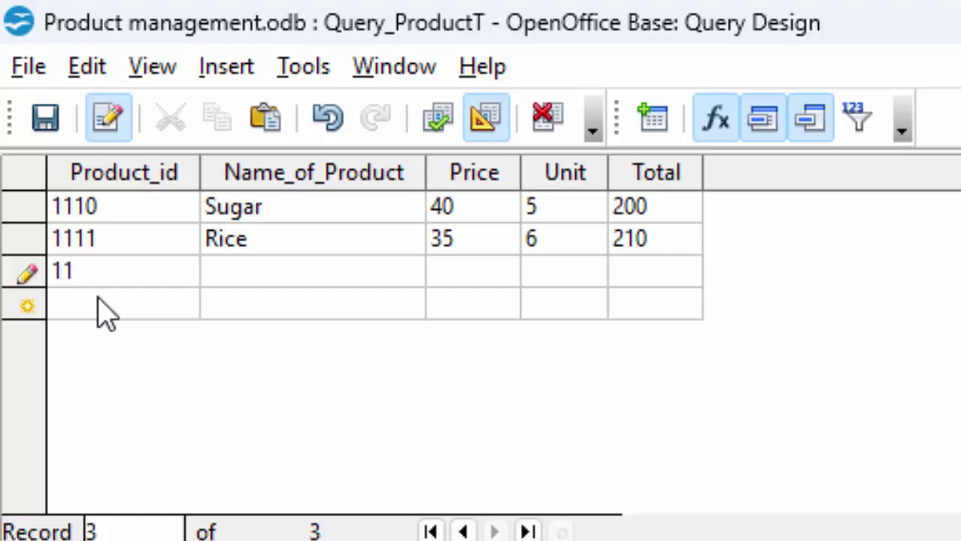
pyautogui.write('112')
pyautogui.press('Tab')
pyautogui.write('Pa')
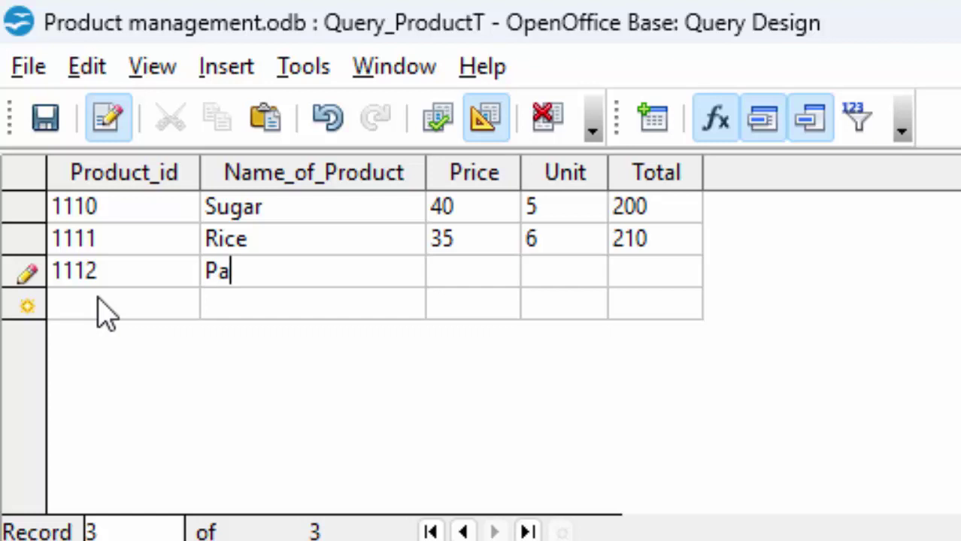
pyautogui.write('rale-G')
pyautogui.press('Tab')
pyautogui.write('10')
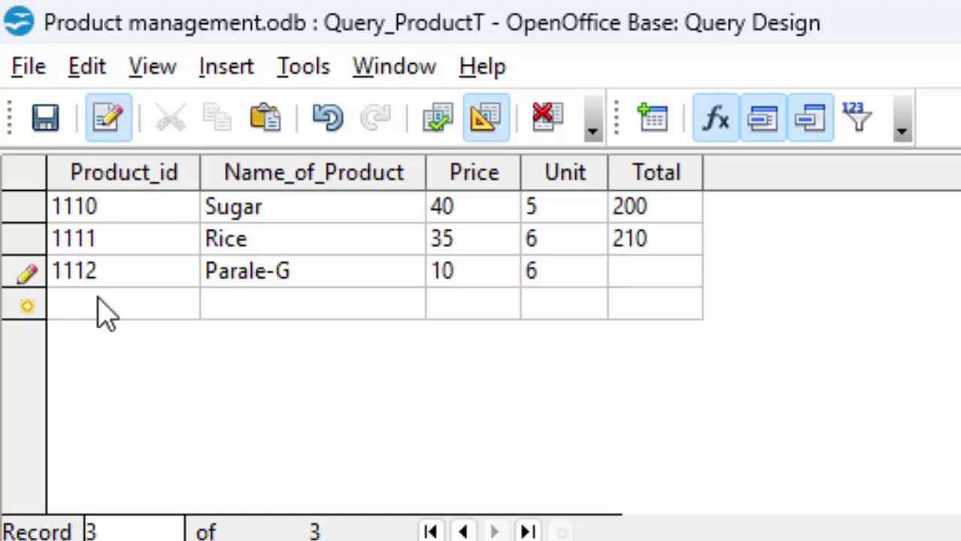
pyautogui.write('60')
pyautogui.press('Tab')
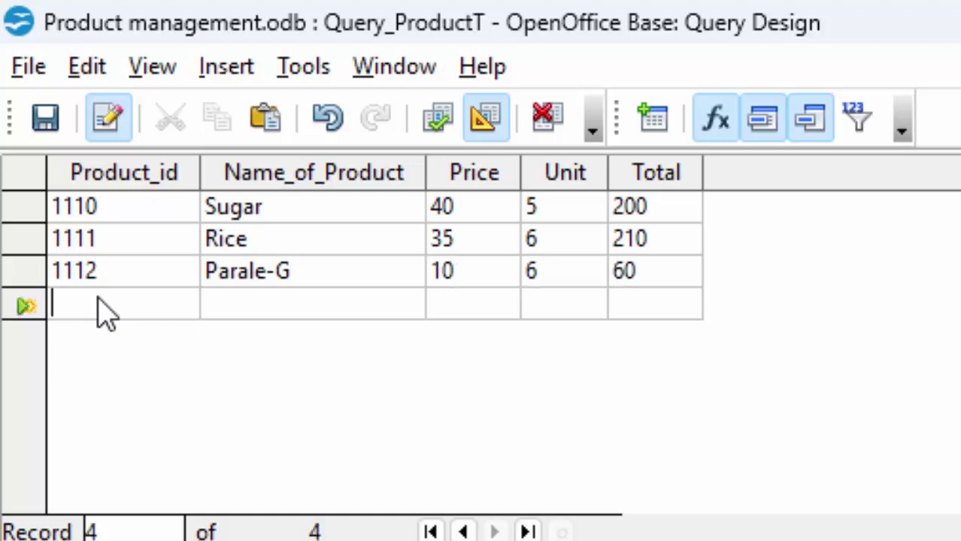
pyautogui.write('1113')
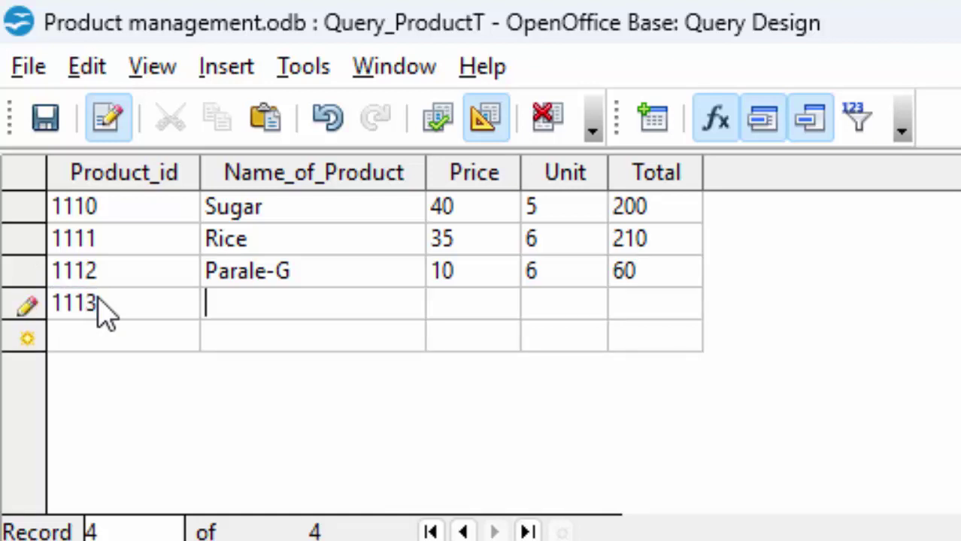
pyautogui.write('Desh')
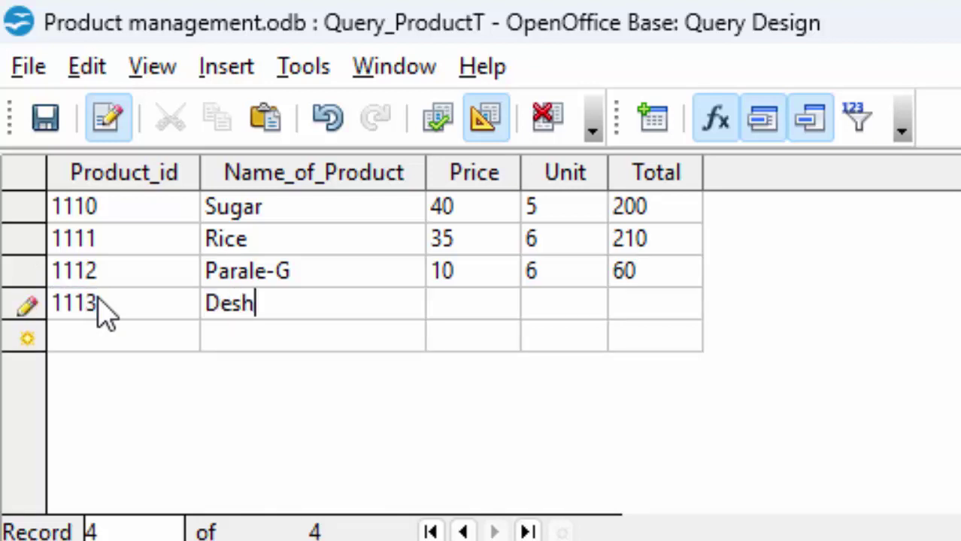
pyautogui.write(' ee')
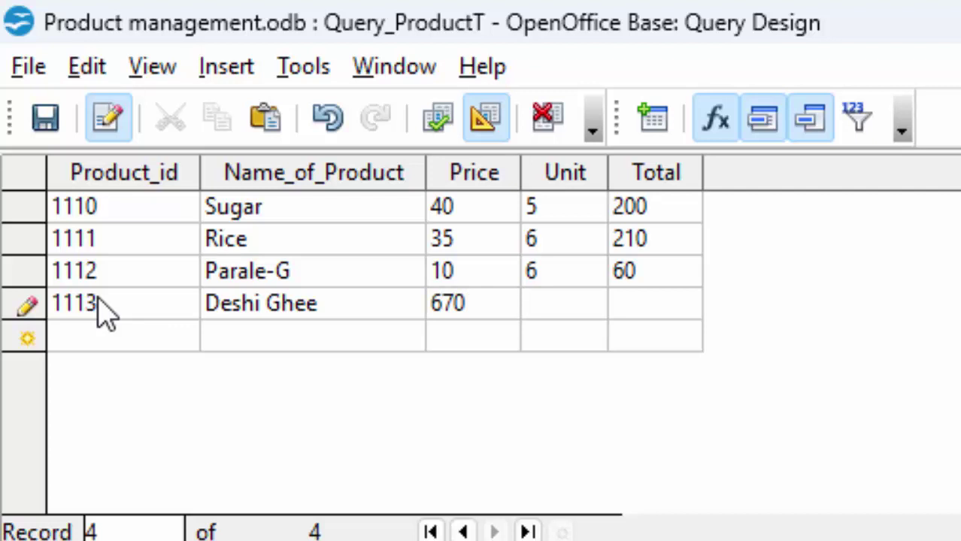
pyautogui.press('Tab')
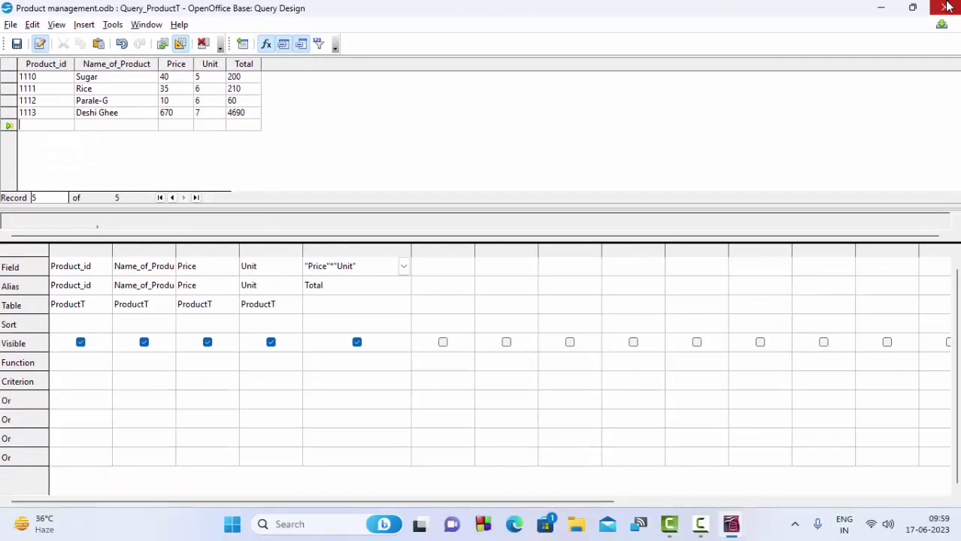
# Close the query keeping its changes, and start a wizard form on Query_ProductT with all five fields
pyautogui.click(946, 7)
pyautogui.click(411, 281)
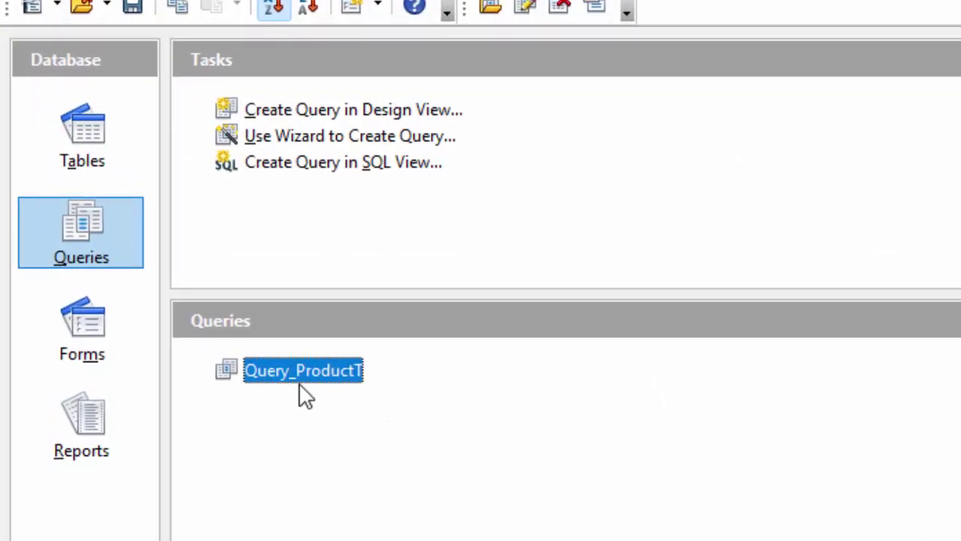
pyautogui.click(85, 324)
pyautogui.click(285, 135)
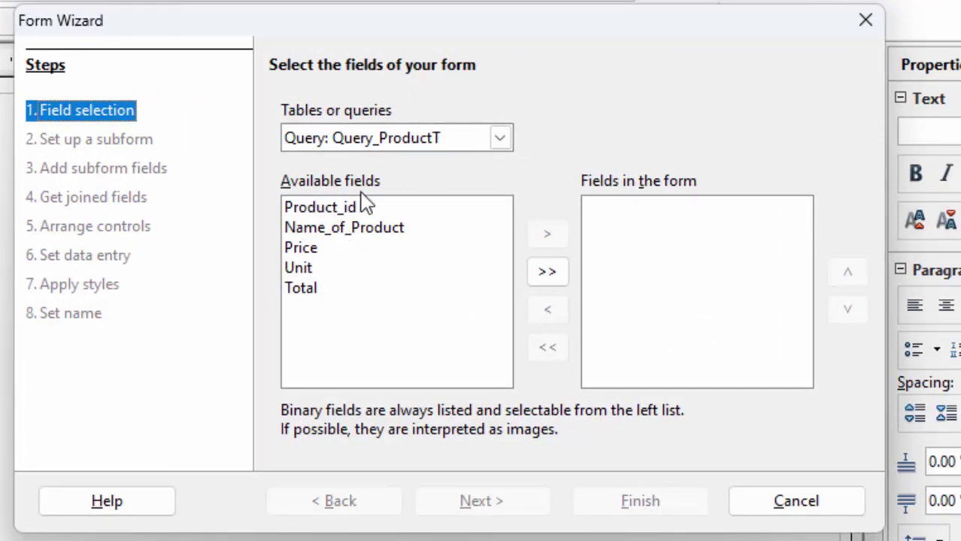
pyautogui.click(502, 141)
pyautogui.click(497, 157)
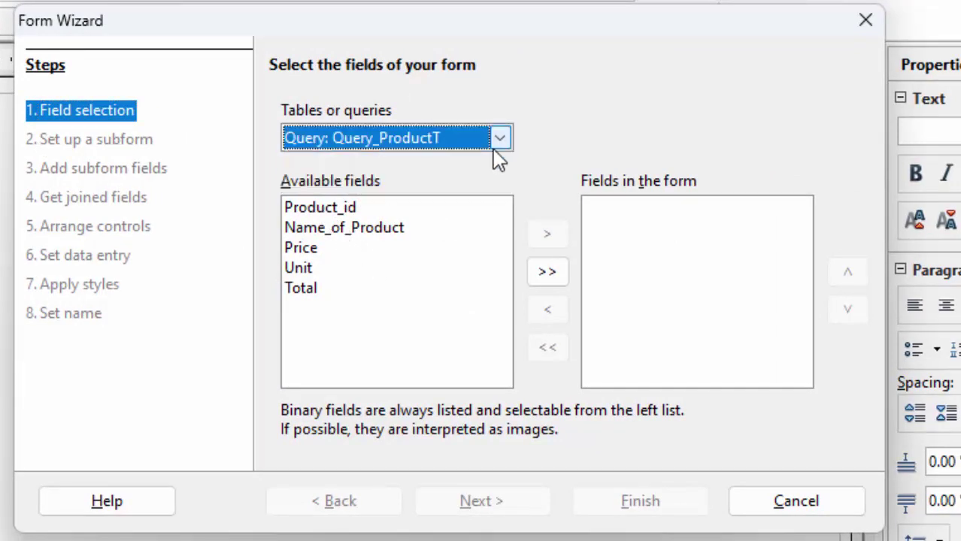
pyautogui.click(548, 274)
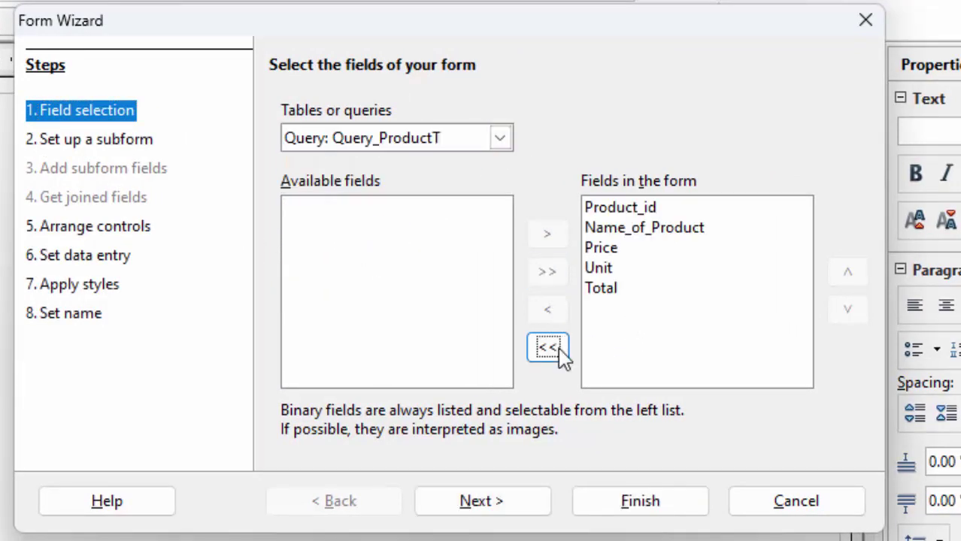
# Leave the form without a subform and keep the default arrangement and data entry settings
pyautogui.click(489, 505)
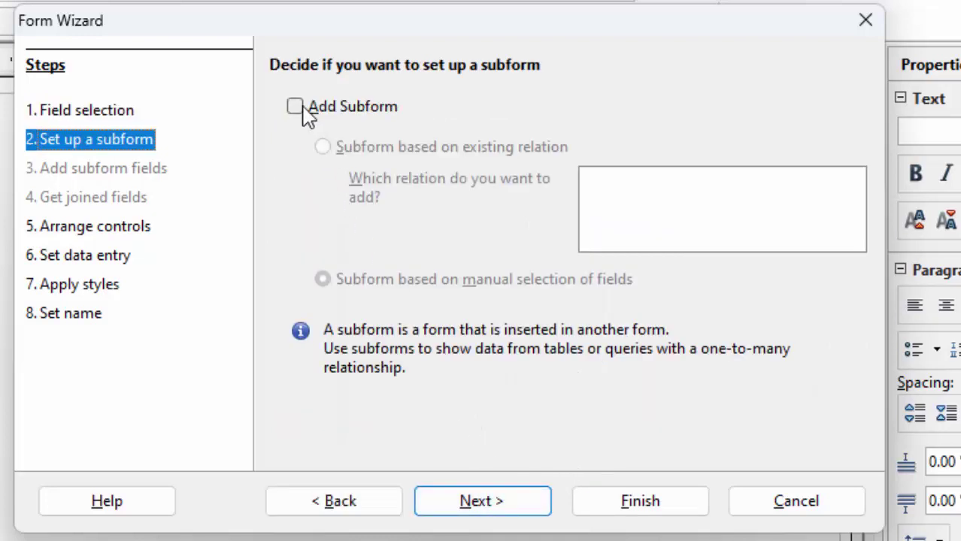
pyautogui.click(296, 107)
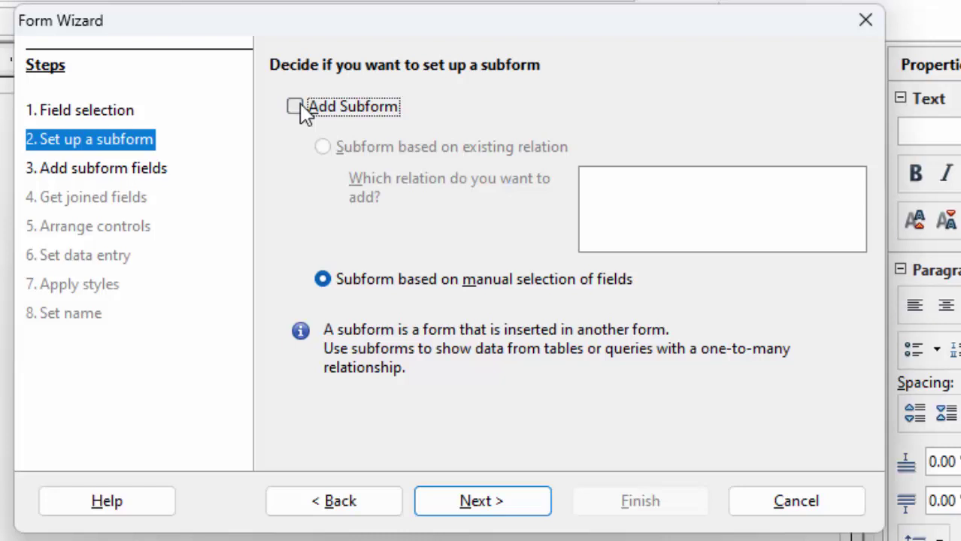
pyautogui.click(294, 106)
pyautogui.click(478, 506)
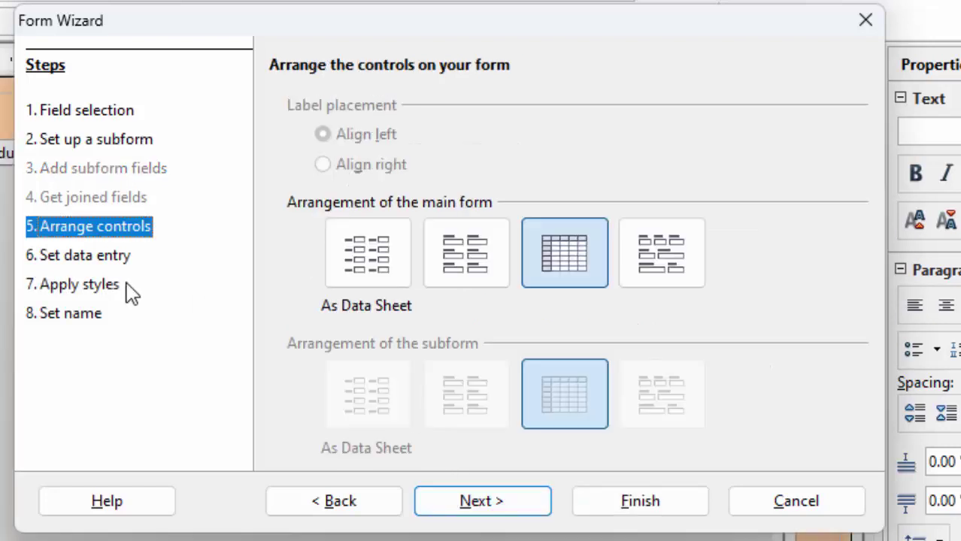
pyautogui.click(96, 260)
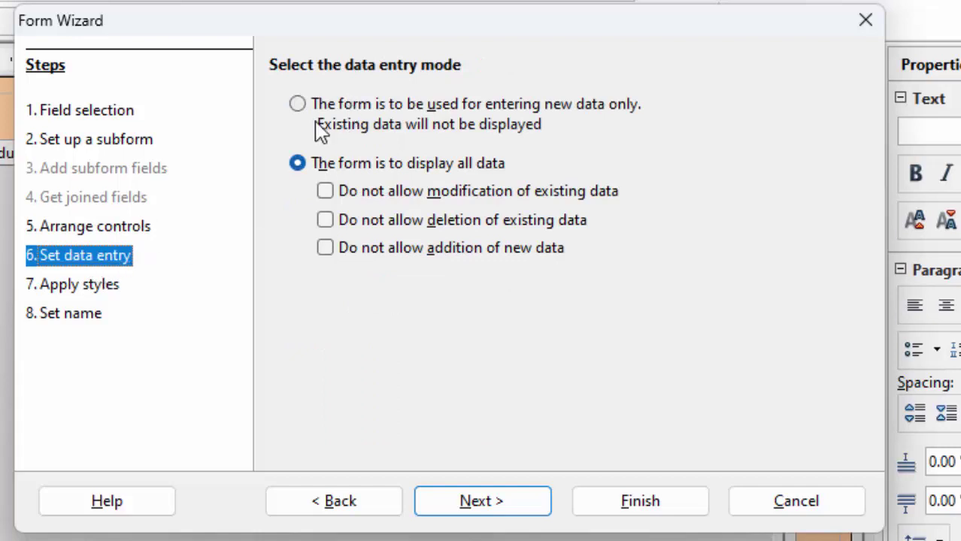
pyautogui.click(81, 290)
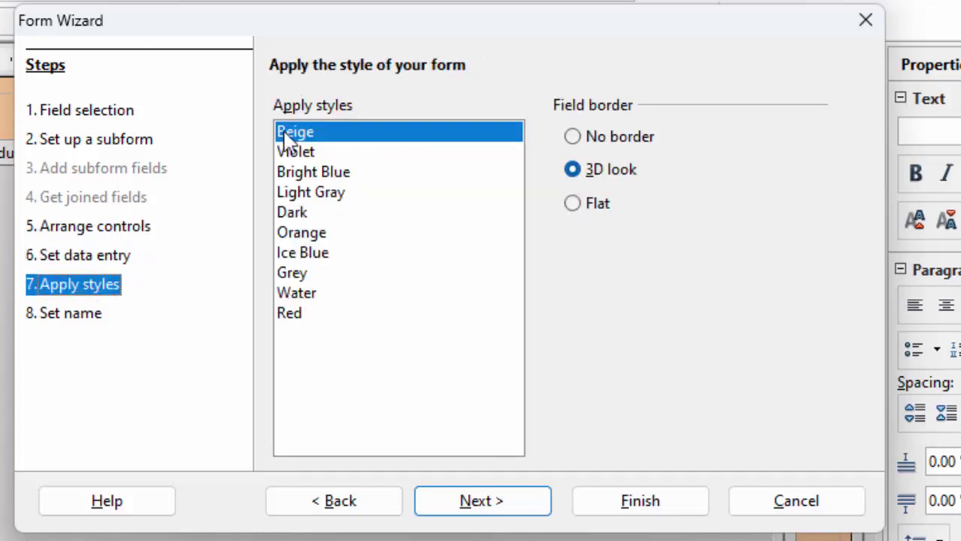
# Style the form with 3D look field borders and the Water colour scheme
pyautogui.click(574, 137)
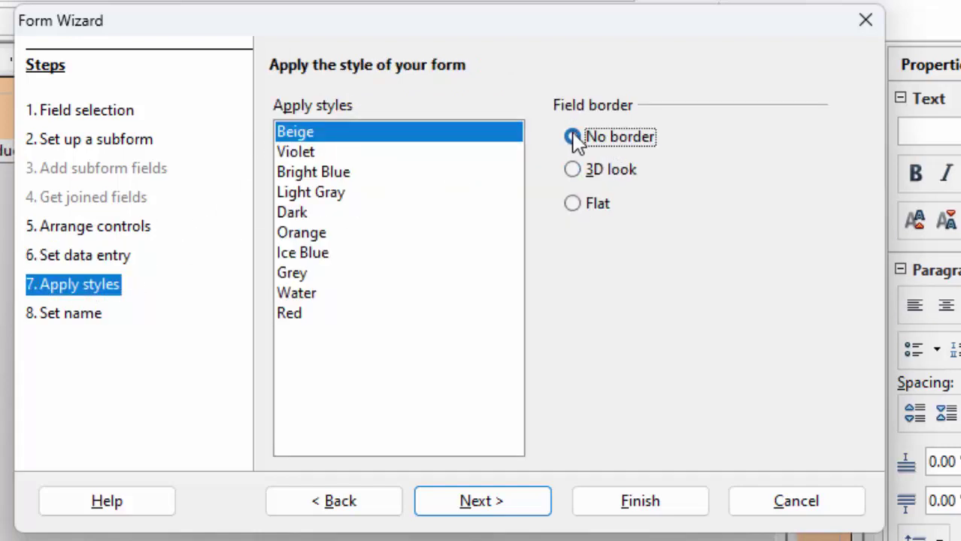
pyautogui.click(572, 170)
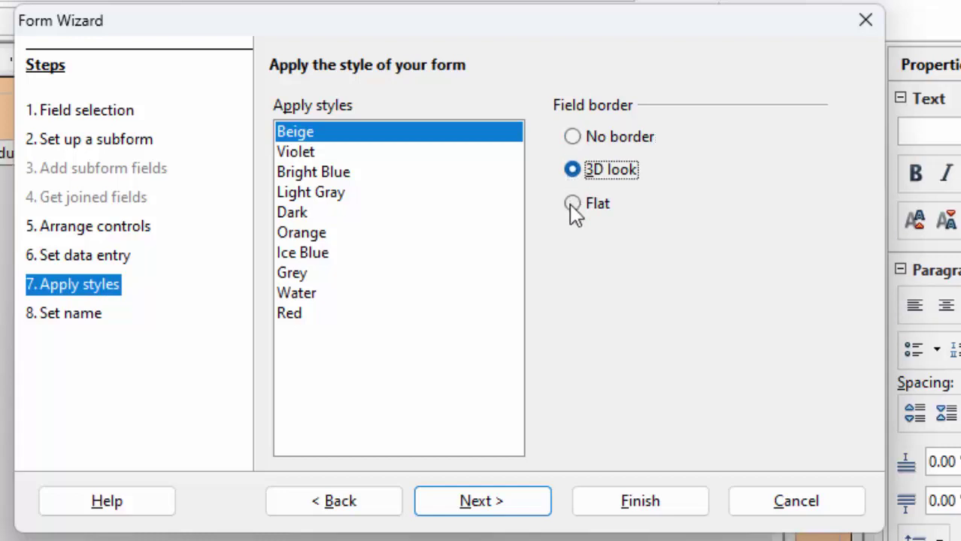
pyautogui.click(339, 175)
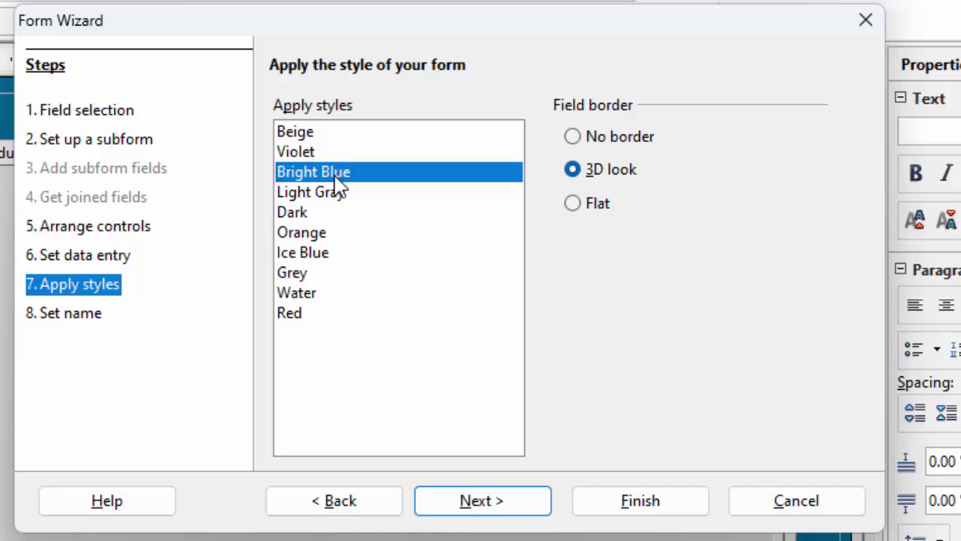
pyautogui.click(338, 194)
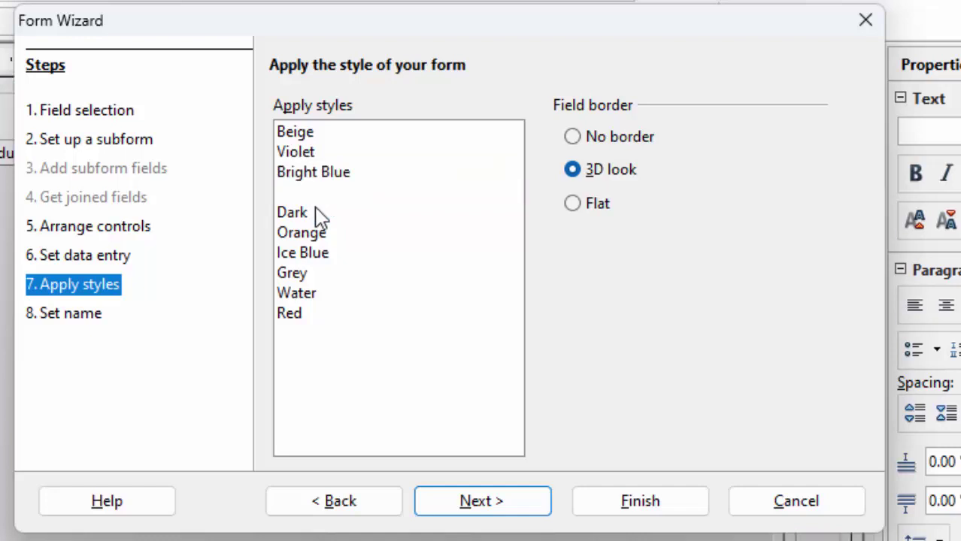
pyautogui.click(316, 211)
pyautogui.click(314, 233)
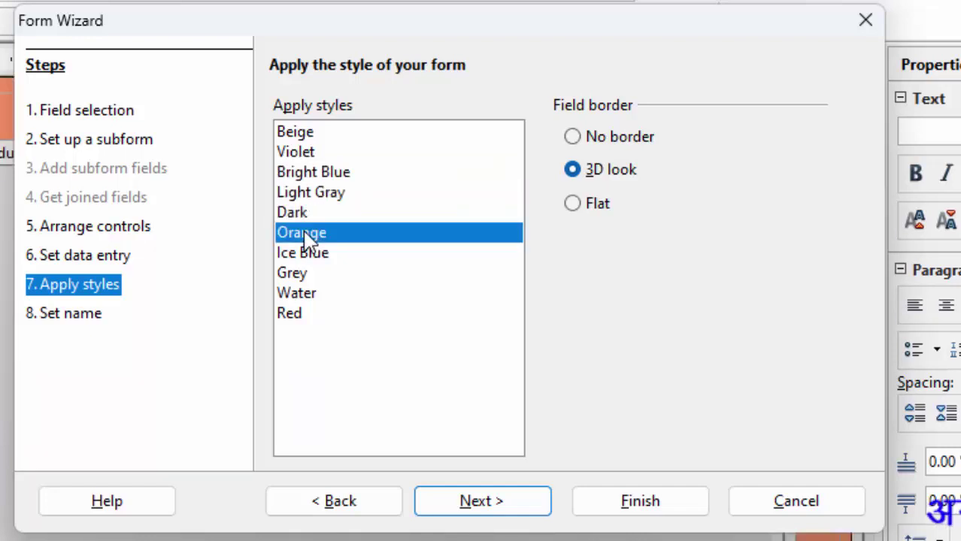
pyautogui.click(302, 252)
pyautogui.click(301, 275)
pyautogui.click(299, 297)
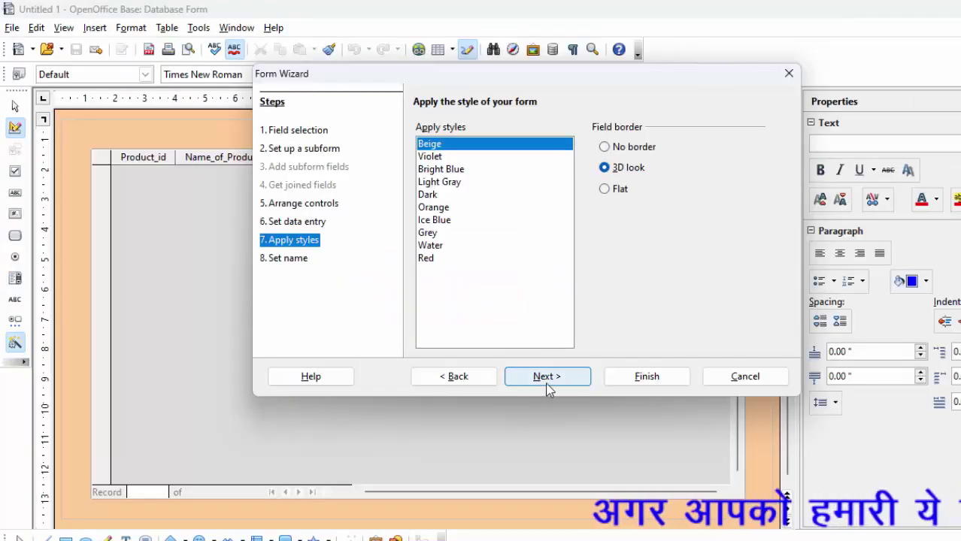
pyautogui.click(551, 378)
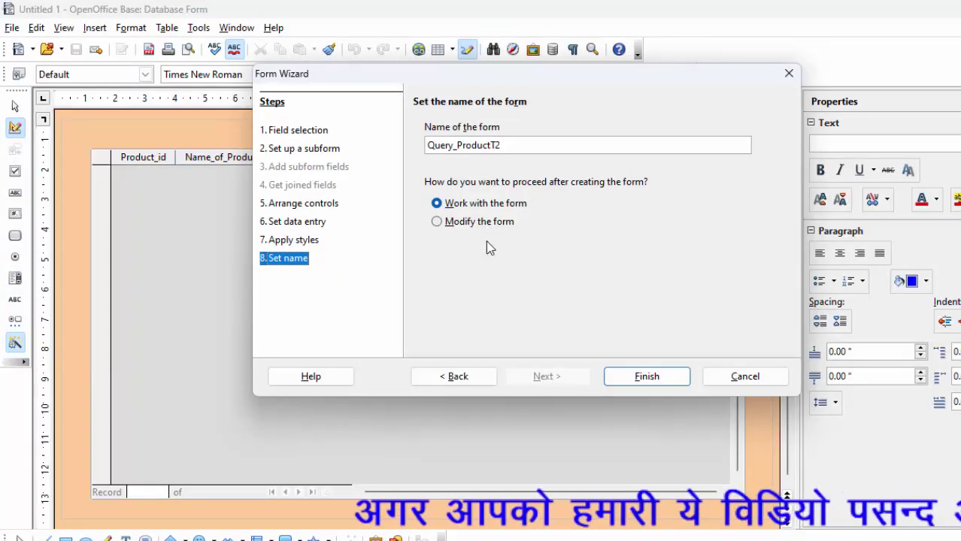
# Finish the Query_ProductT2 form and enter a new record with Product_id 1114 and name 'Water Bottle'
pyautogui.click(646, 378)
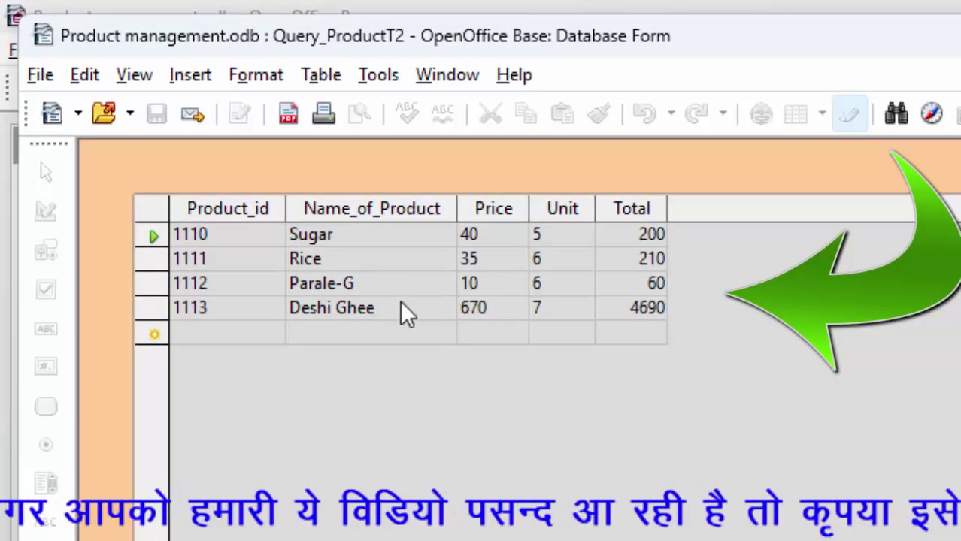
pyautogui.click(260, 333)
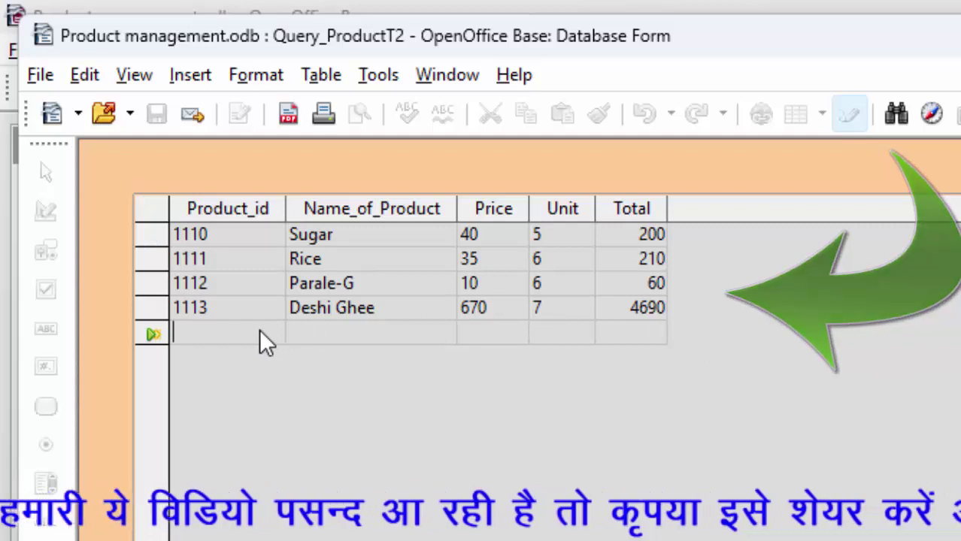
pyautogui.write('11')
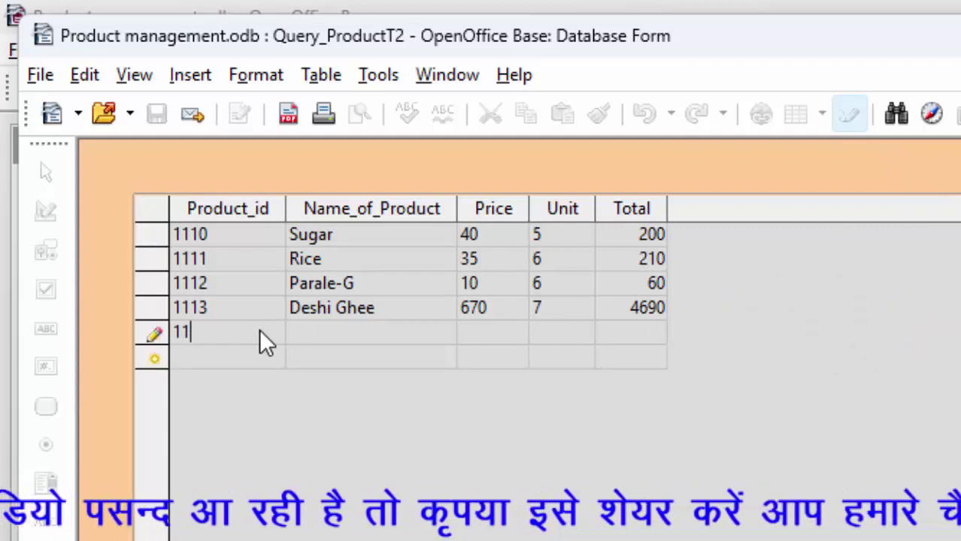
pyautogui.write('14')
pyautogui.press('Tab')
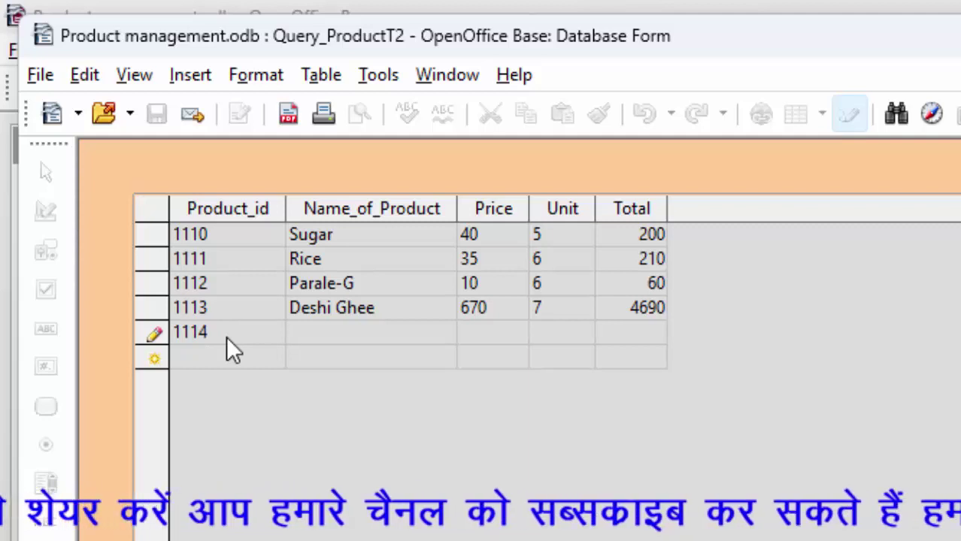
pyautogui.write('Water B')
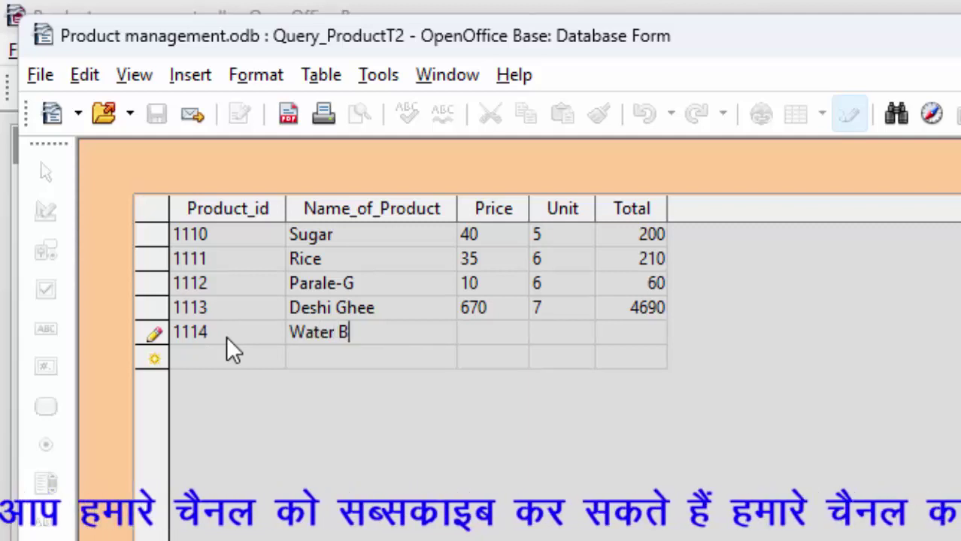
pyautogui.write('ottel')
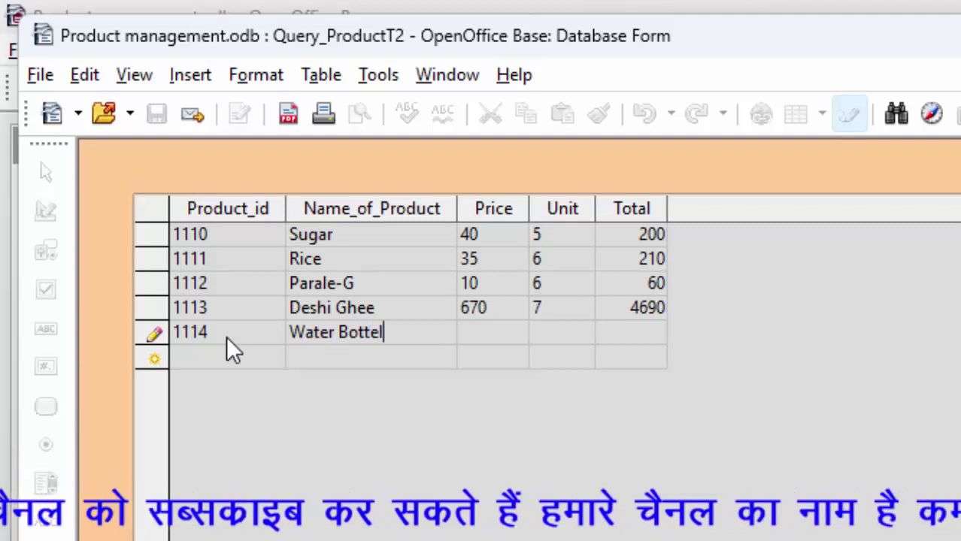
pyautogui.press('BackSpace')
pyautogui.press('BackSpace')
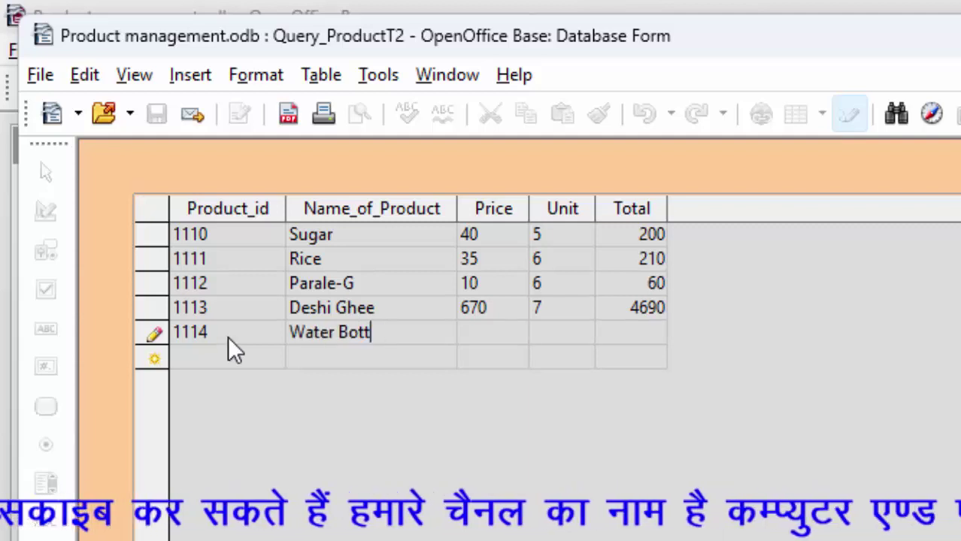
pyautogui.write('le')
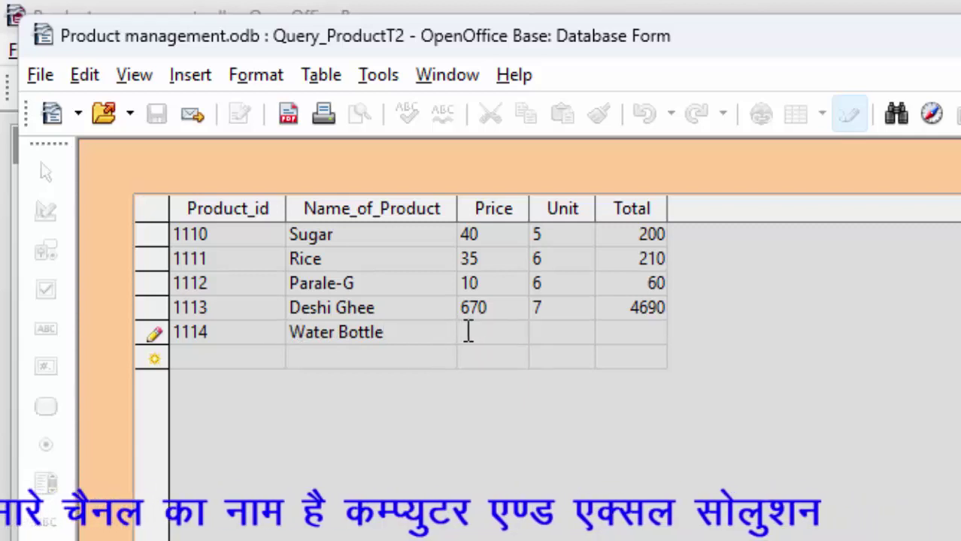
# Give the Water Bottle record price 40 and unit 30, then leave the row to save it
pyautogui.click(468, 332)
pyautogui.write('40')
pyautogui.press('Tab')
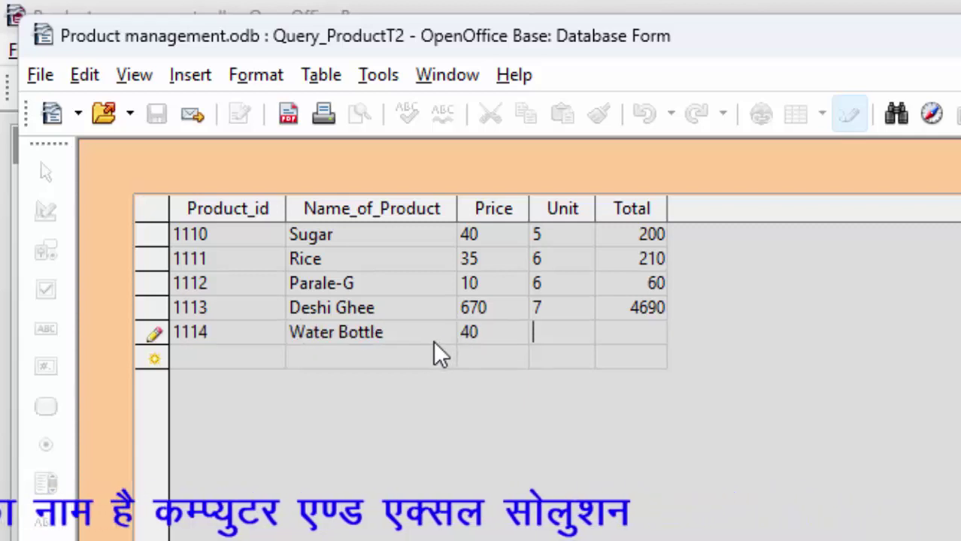
pyautogui.write('30')
pyautogui.press('Tab')
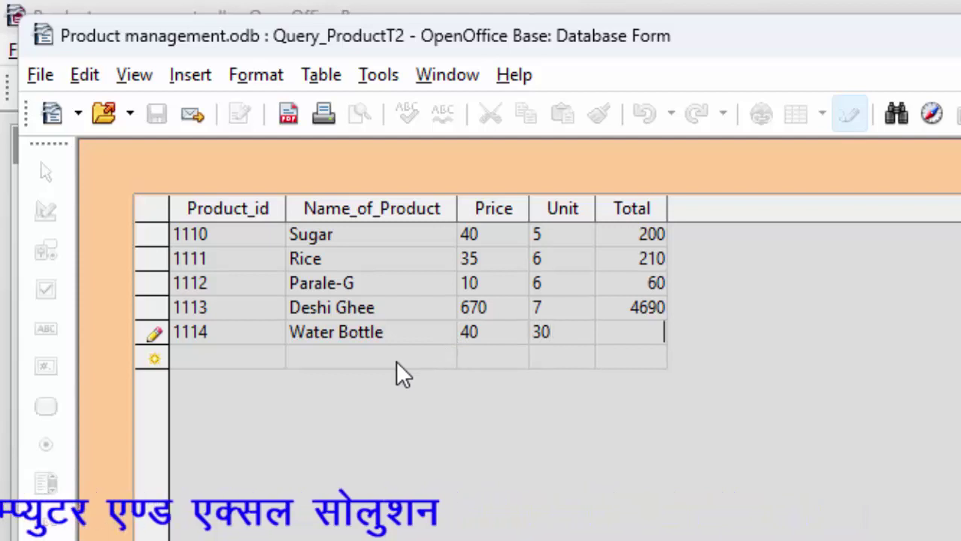
pyautogui.press('Tab')
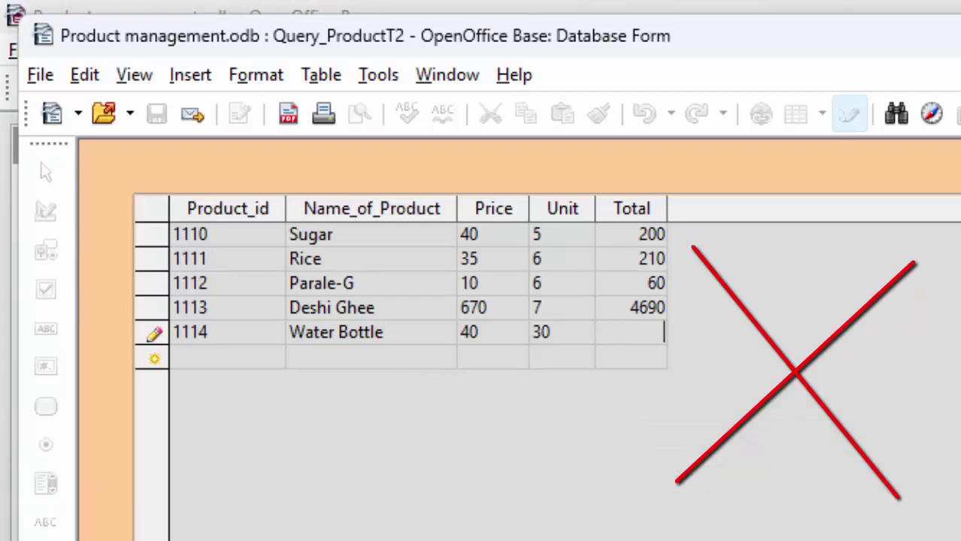
# Close the form, dismiss the write error and discard the unsaved changes
pyautogui.hotkey('ctrl', 'w')
pyautogui.press('Return')
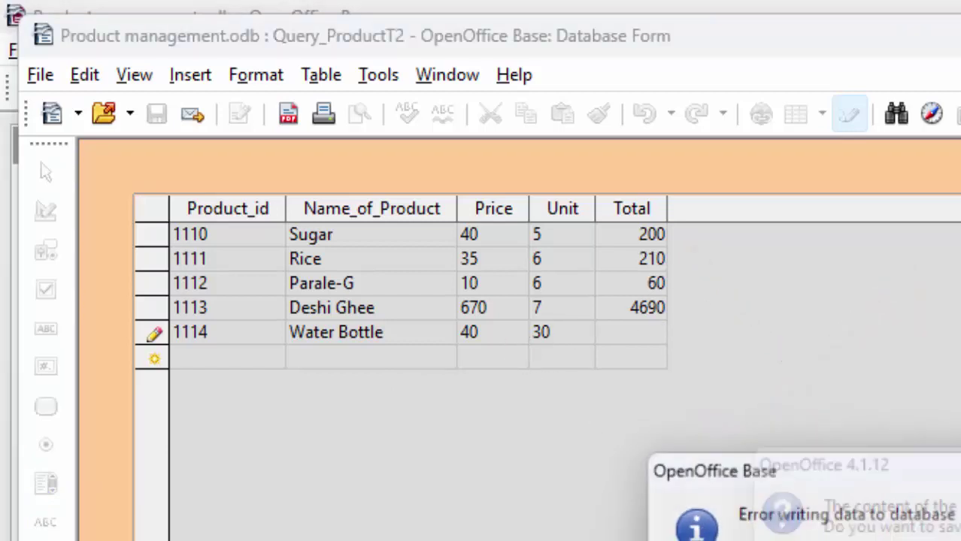
pyautogui.press('Return')
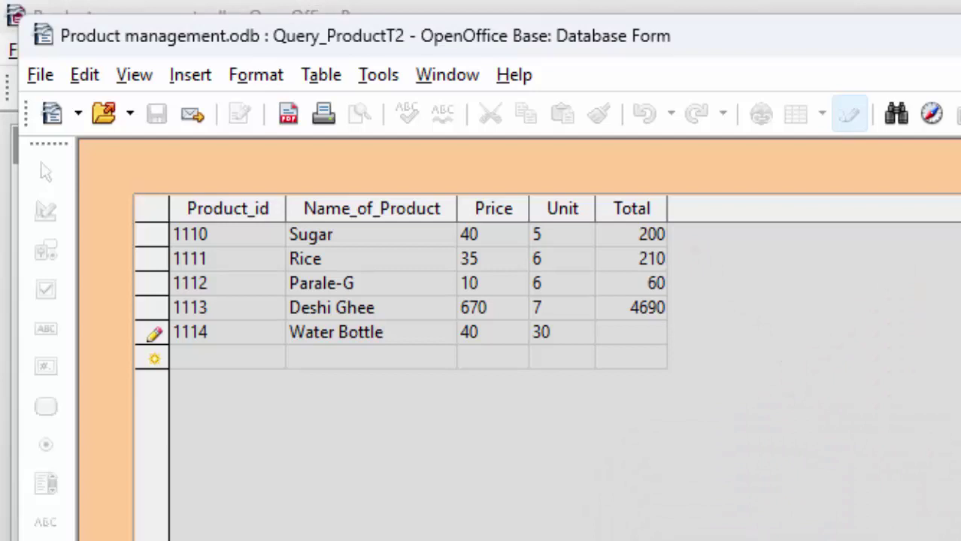
pyautogui.hotkey('ctrl', 'w')
pyautogui.press('n')
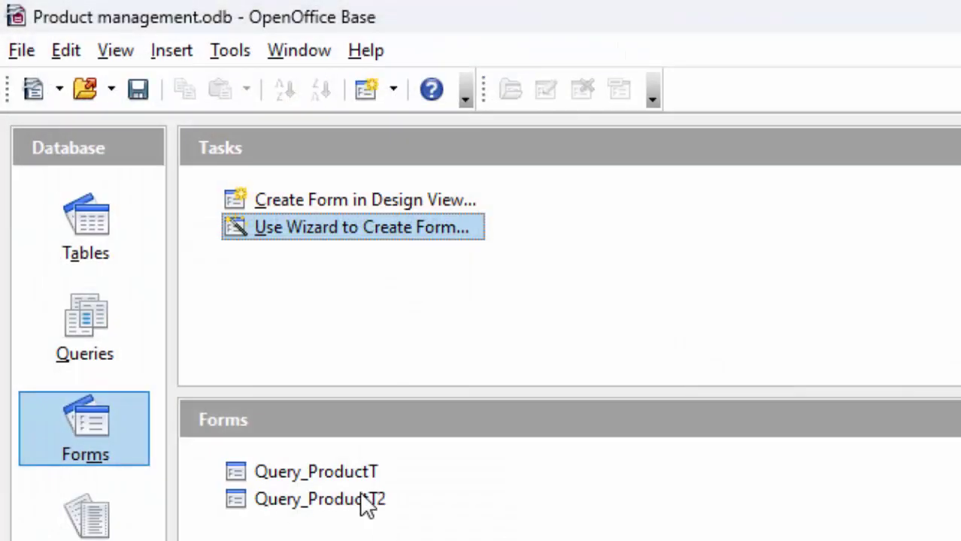
# Add product 1114 Sunfeast with price 5, unit 60 and total 300 in Query_ProductT's data view
pyautogui.click(66, 328)
pyautogui.doubleClick(278, 470)
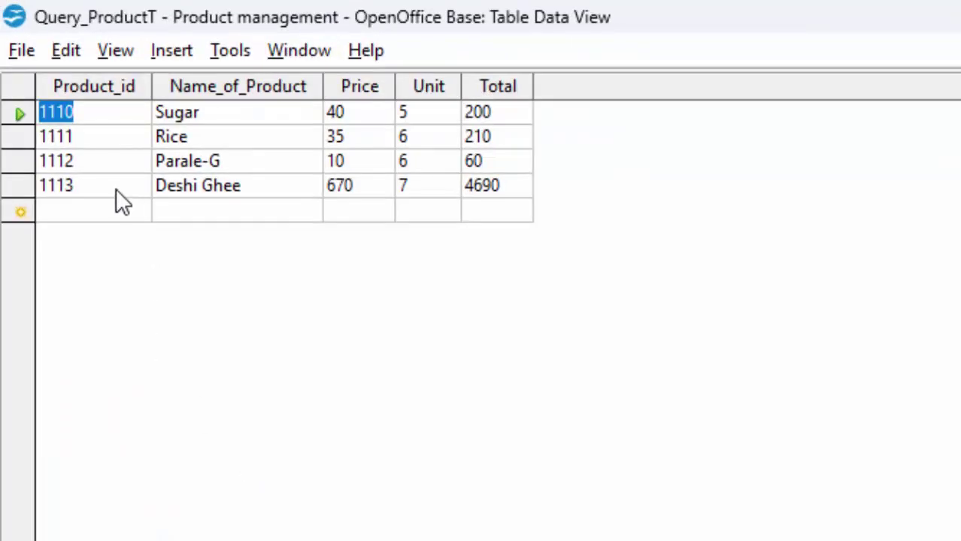
pyautogui.click(92, 208)
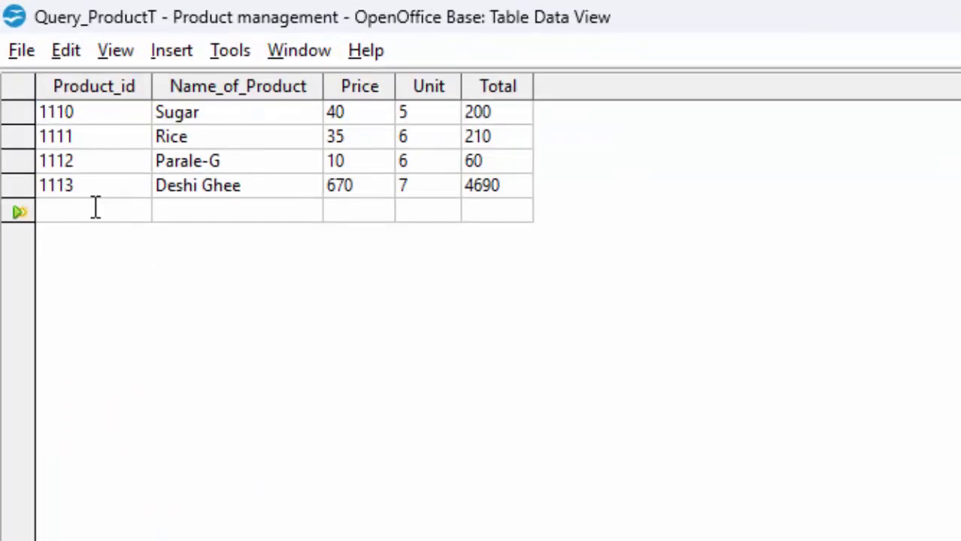
pyautogui.write('1114')
pyautogui.write('Sunfeas')
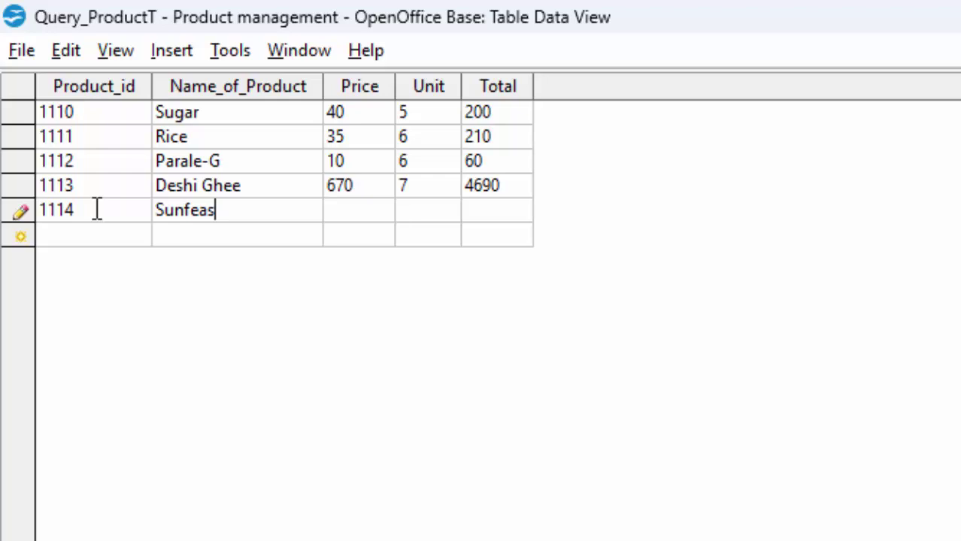
pyautogui.write('t')
pyautogui.press('Tab')
pyautogui.write('5')
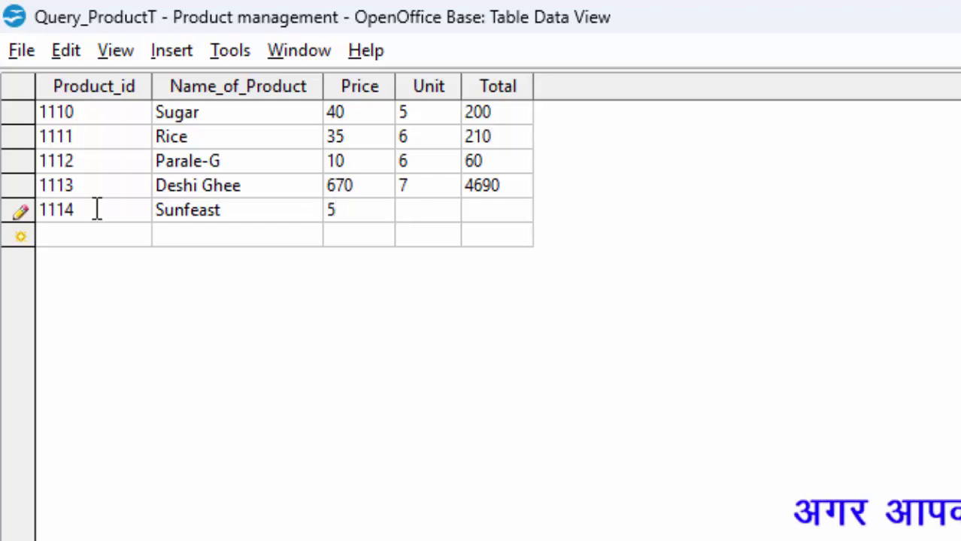
pyautogui.write('300')
pyautogui.press('Tab')
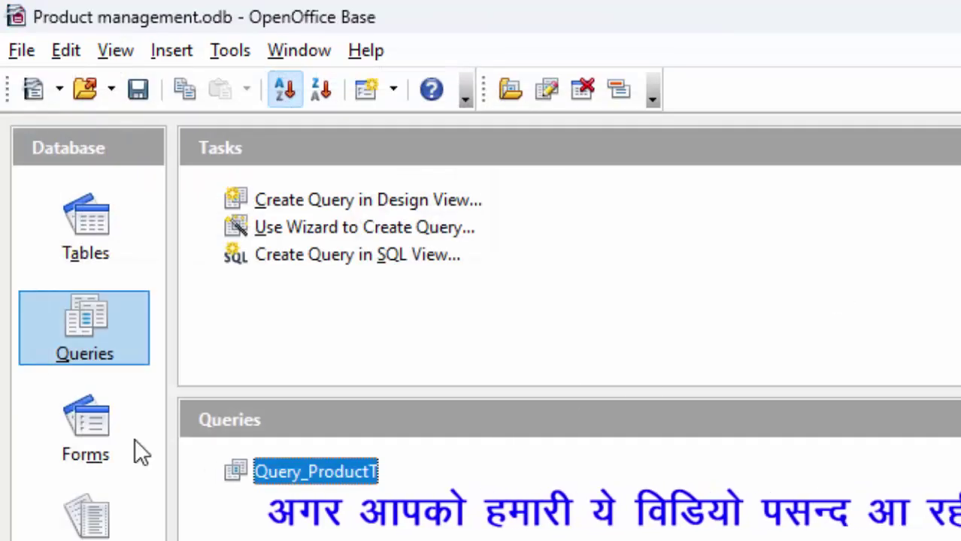
pyautogui.click(86, 421)
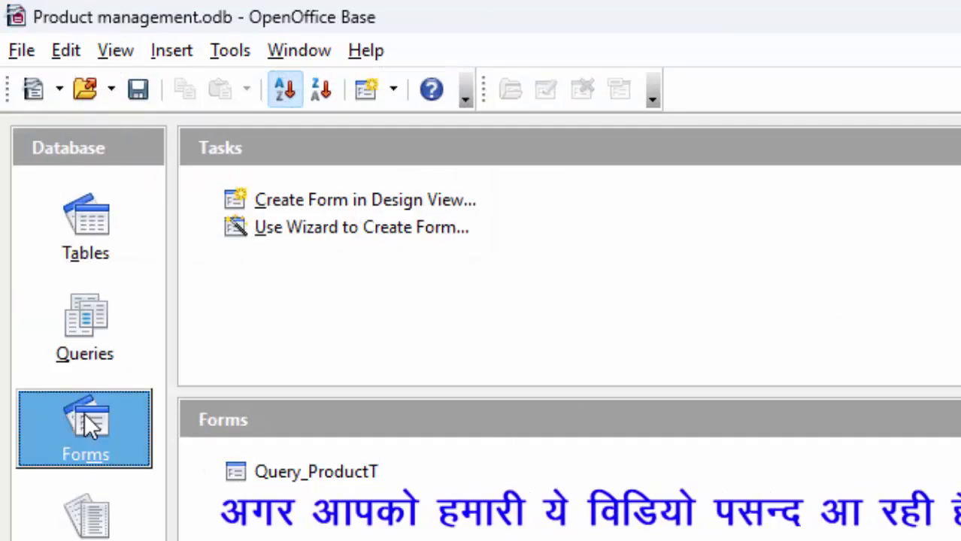
pyautogui.doubleClick(289, 472)
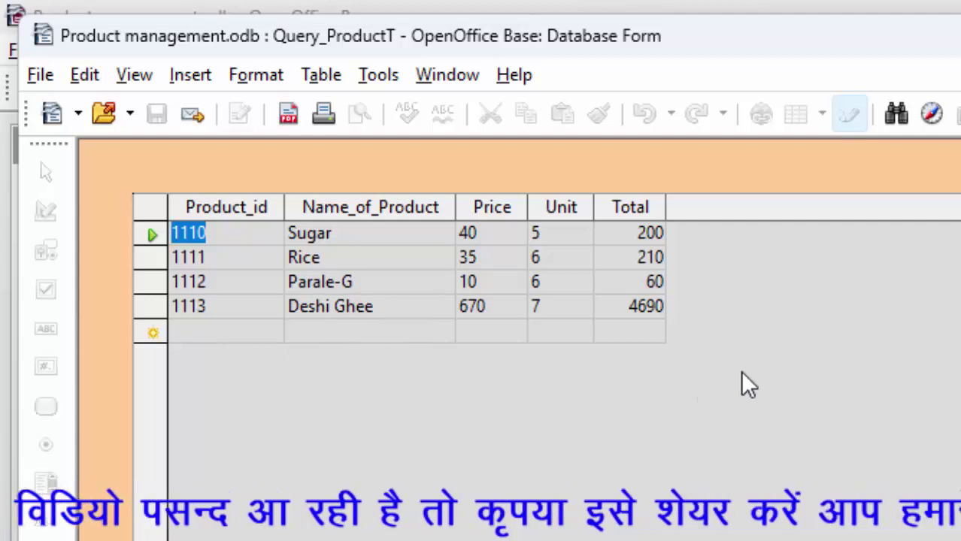
pyautogui.hotkey('ctrl', 'w')
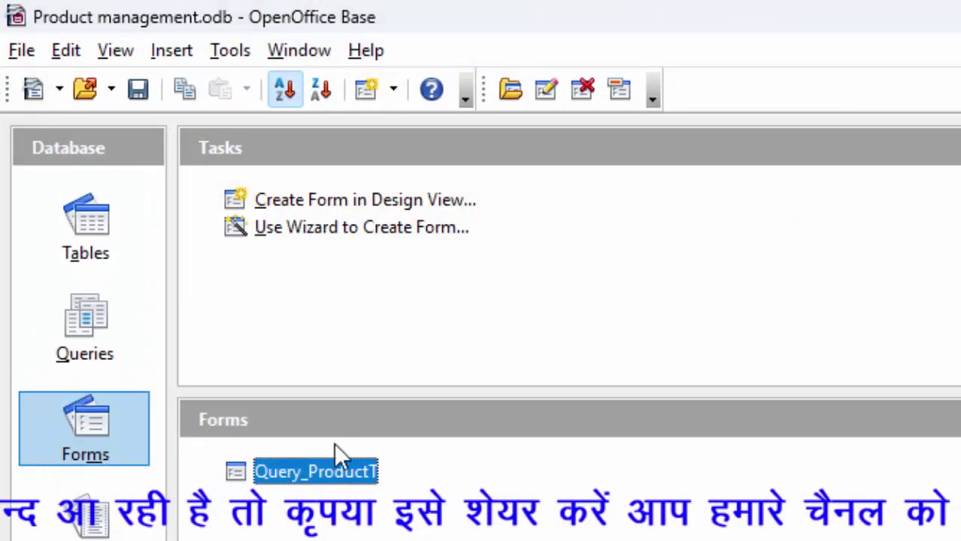
pyautogui.doubleClick(260, 468)
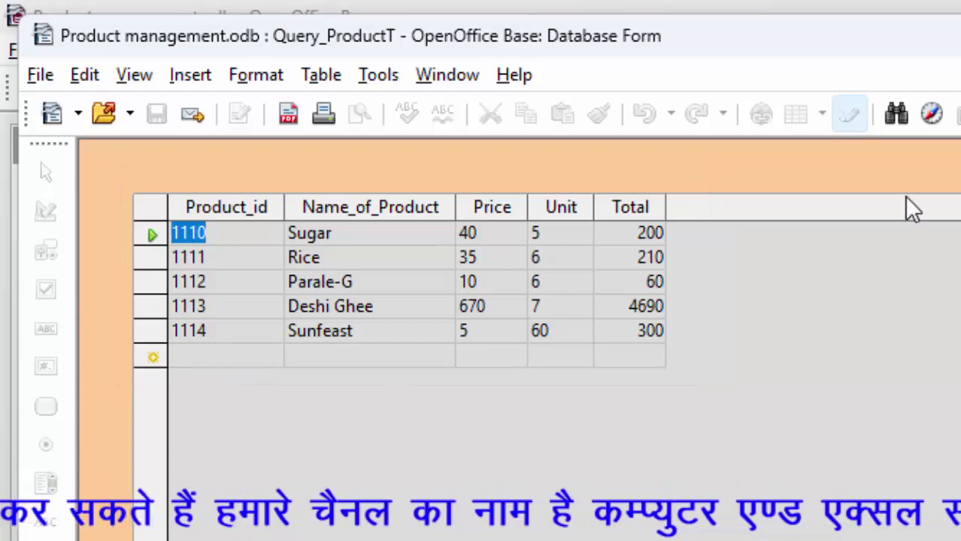
pyautogui.hotkey('ctrl', 'w')
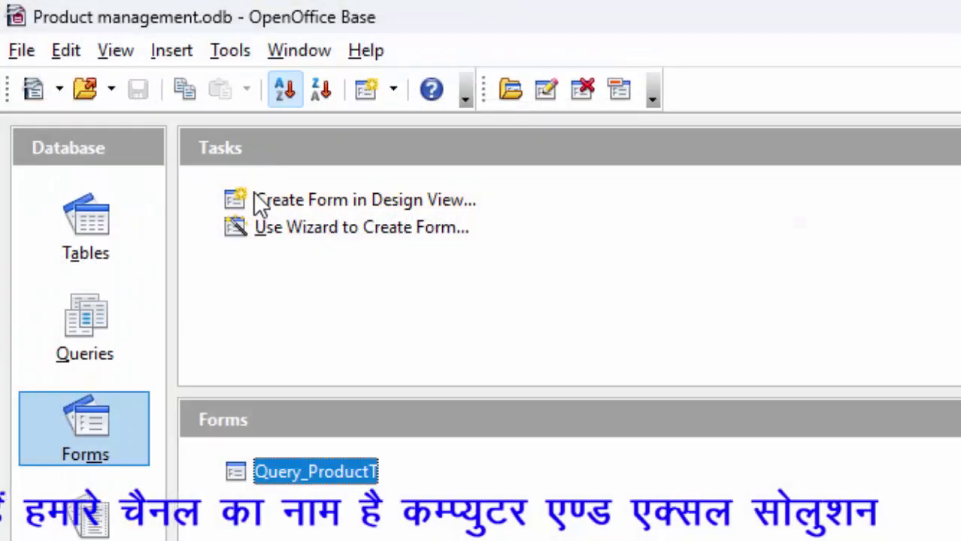
# Start a wizard report with fields Name_of_Product, Price, Unit and Total
pyautogui.click(84, 518)
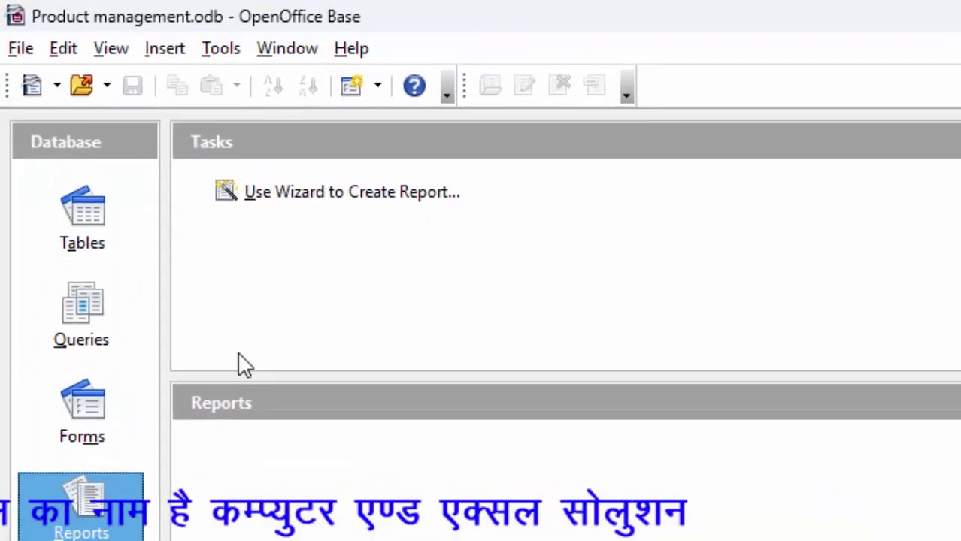
pyautogui.click(288, 188)
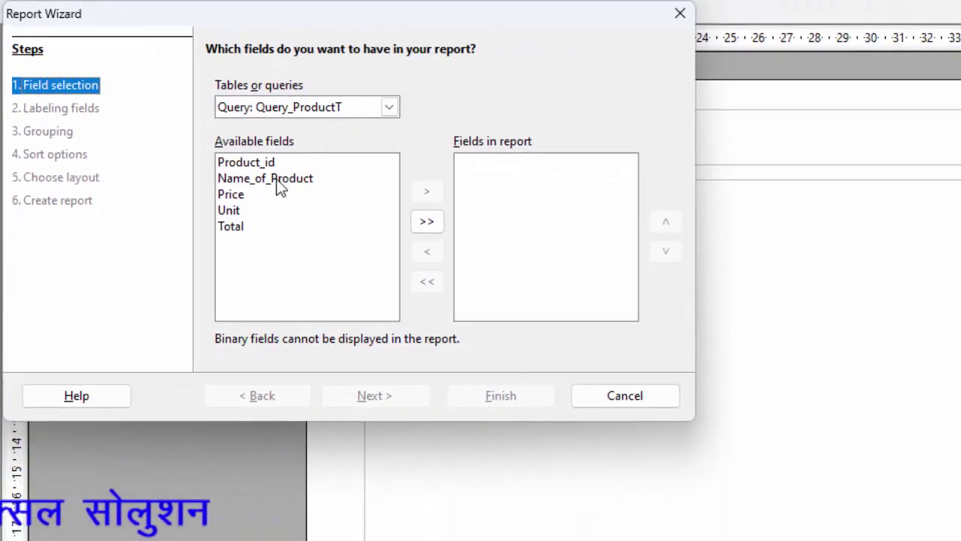
pyautogui.click(342, 181)
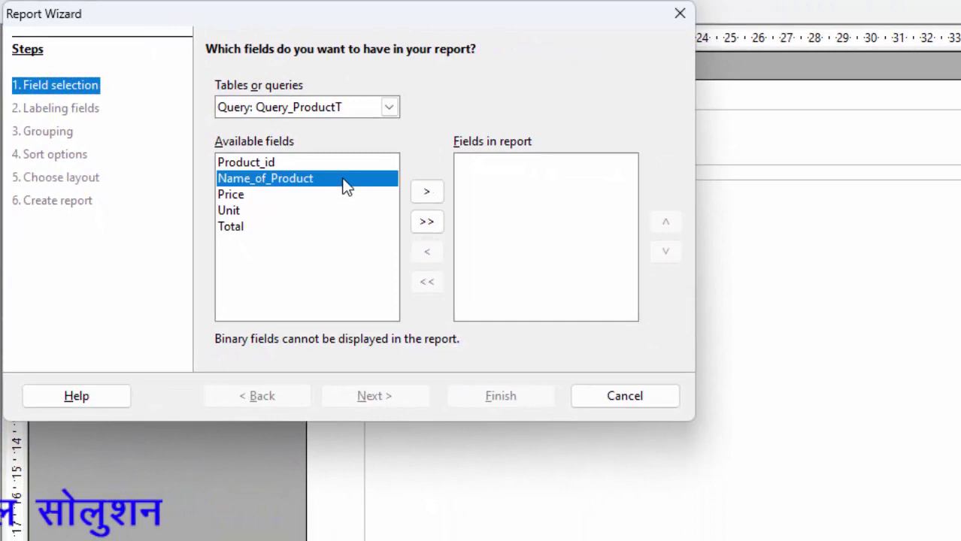
pyautogui.click(427, 191)
pyautogui.click(427, 191)
pyautogui.click(427, 191)
pyautogui.click(427, 191)
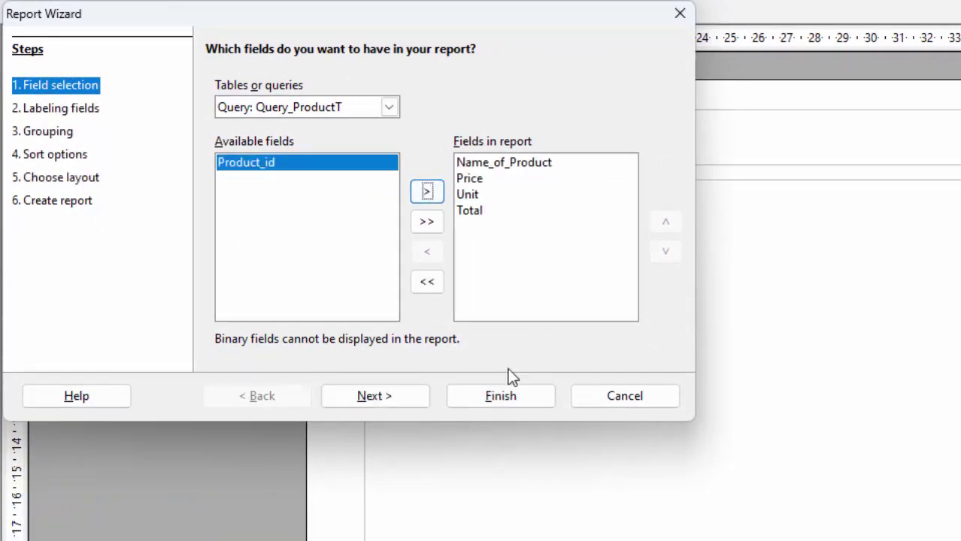
pyautogui.click(382, 397)
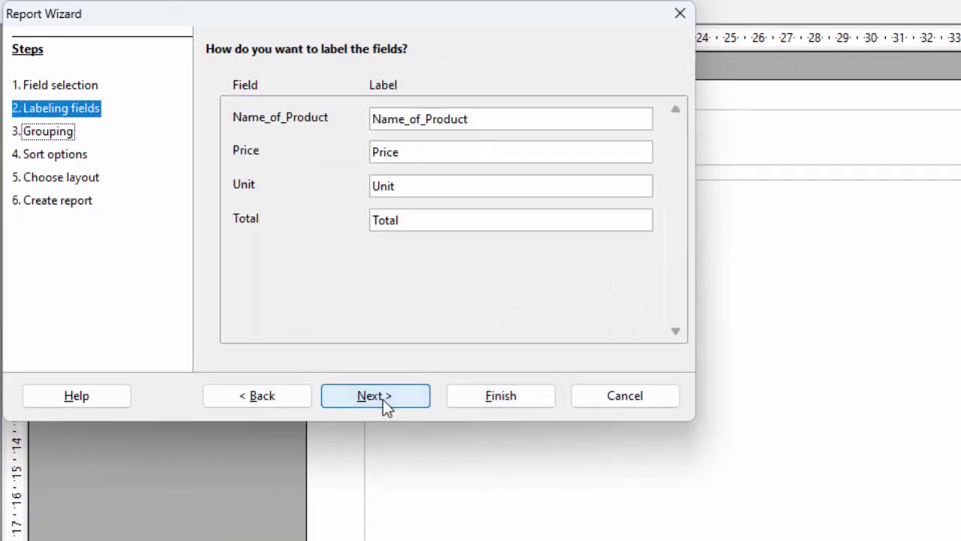
# Keep the default labels, skip grouping, sort by Name_of_Product, and make it a static report
pyautogui.click(382, 399)
pyautogui.click(382, 399)
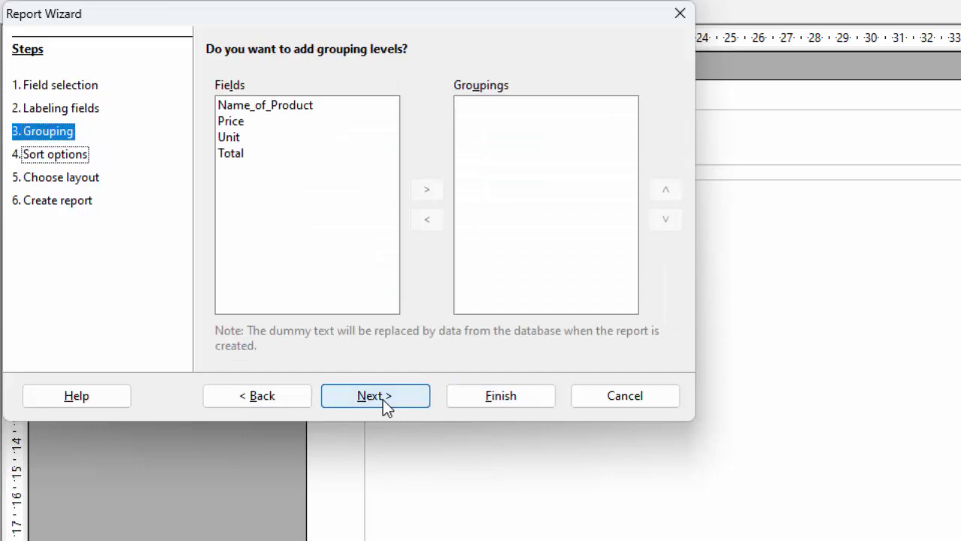
pyautogui.click(513, 124)
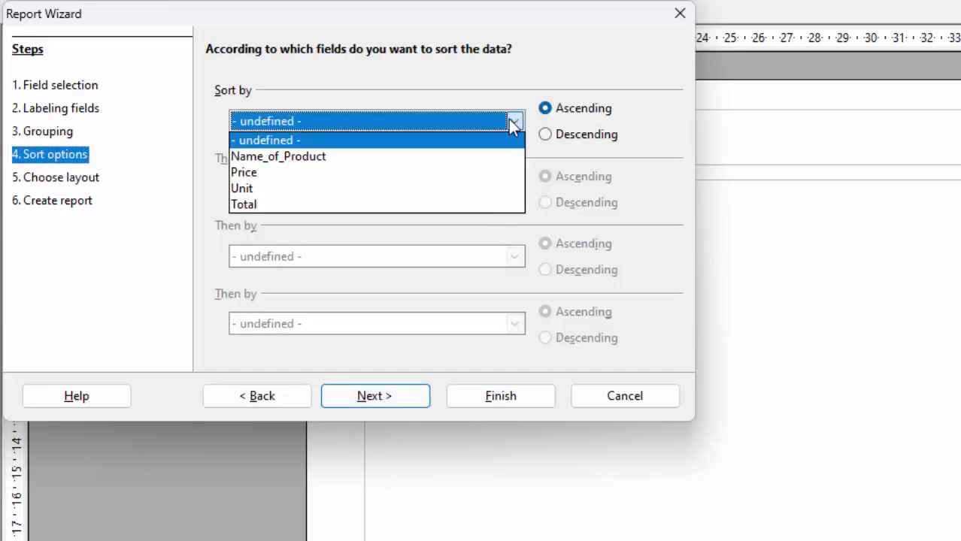
pyautogui.click(476, 157)
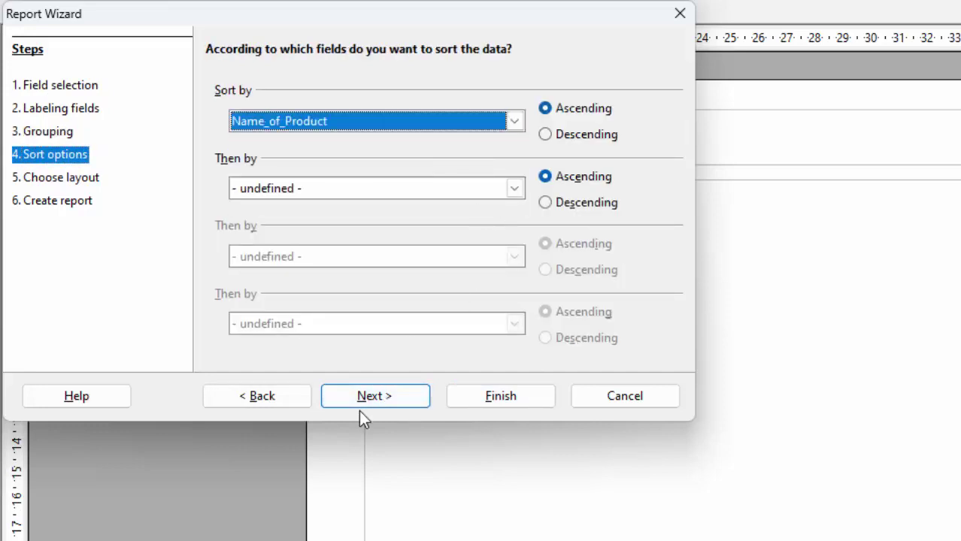
pyautogui.doubleClick(400, 395)
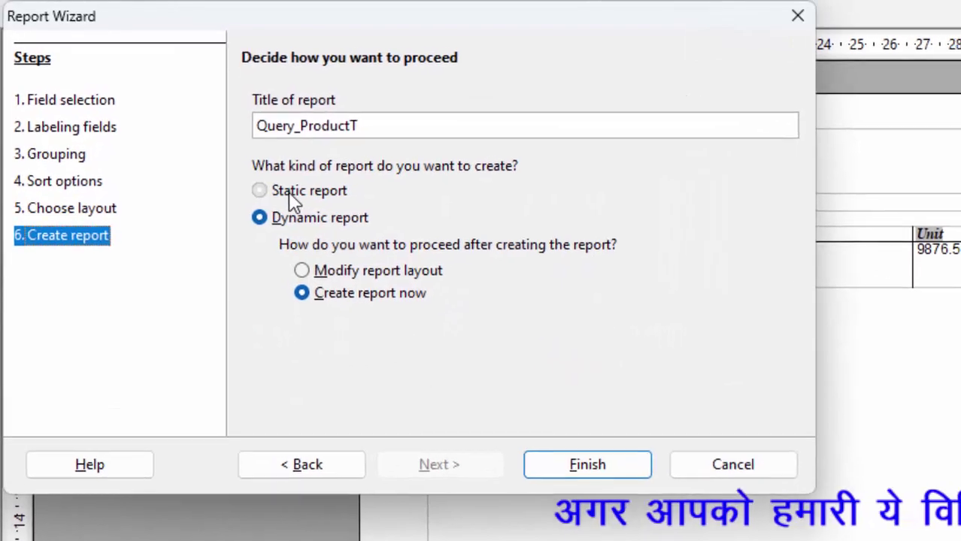
pyautogui.click(249, 170)
# Create the report and export it directly as Product management.pdf to the Desktop
pyautogui.click(624, 505)
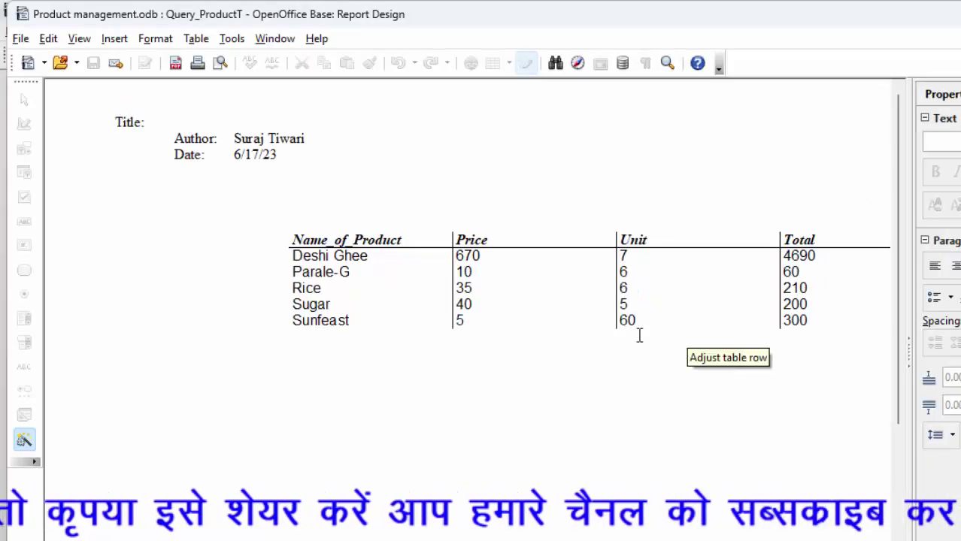
pyautogui.click(175, 63)
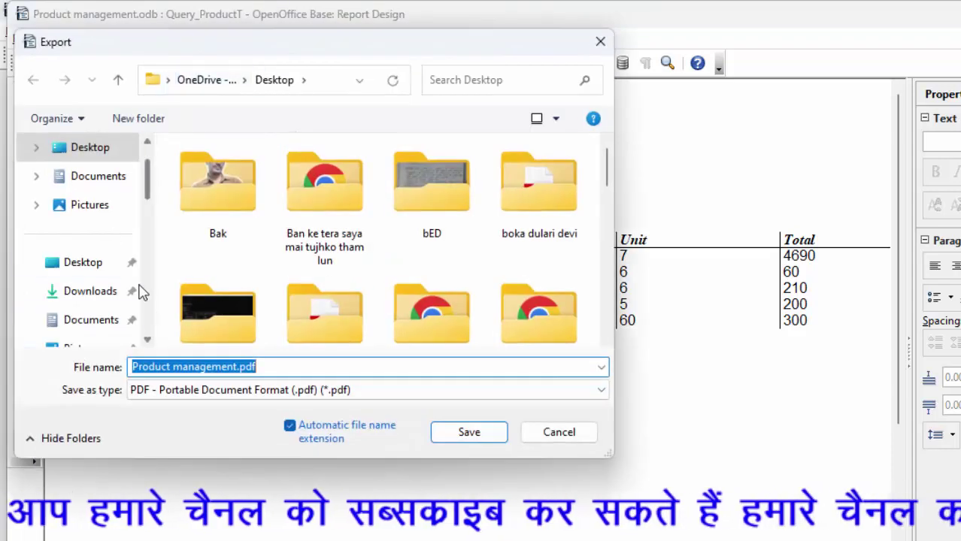
pyautogui.click(464, 426)
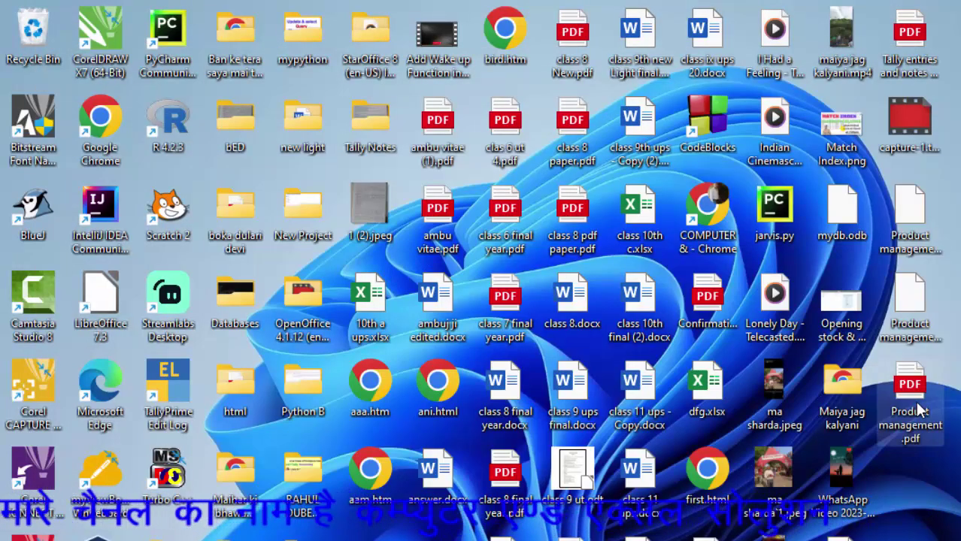
# Open Product management.pdf from the desktop in Microsoft Edge
pyautogui.moveTo(916, 447)
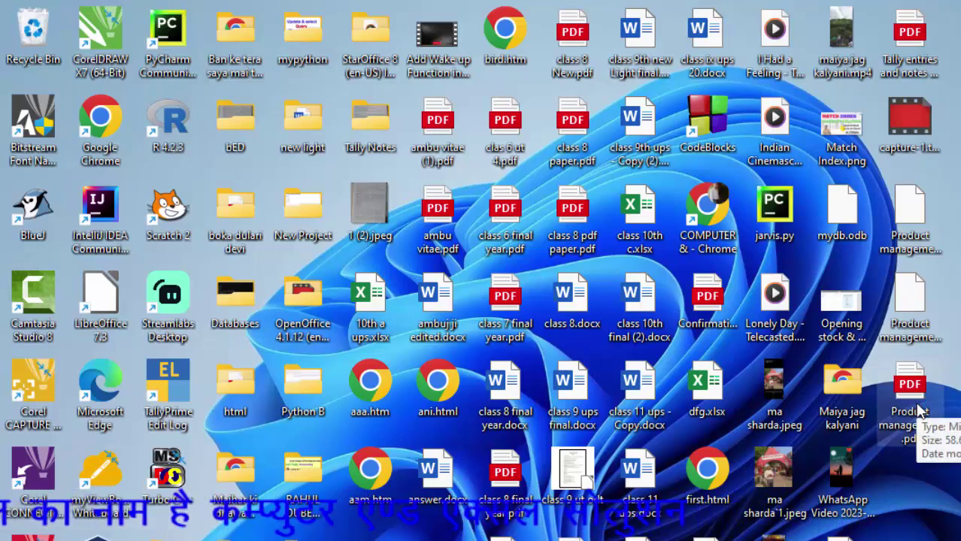
pyautogui.doubleClick(916, 447)
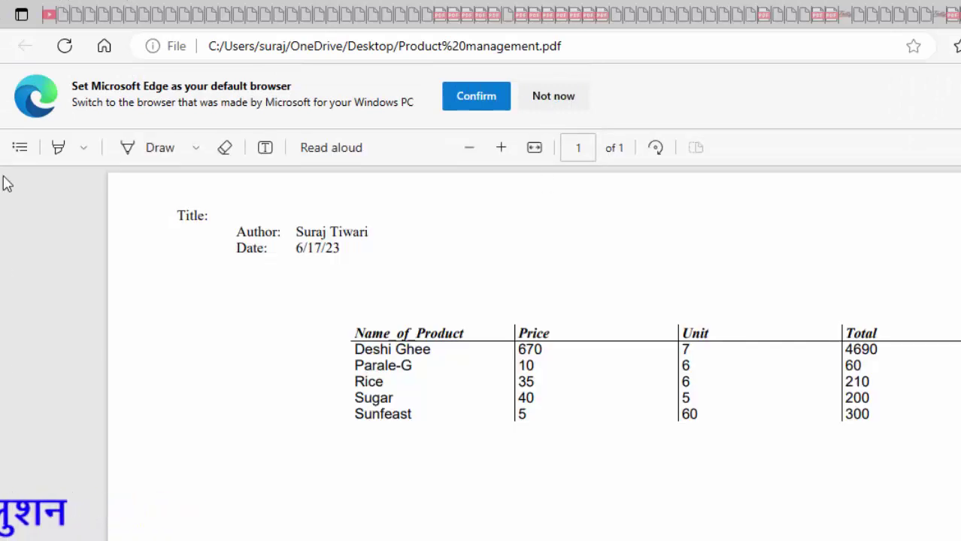
# Decline the prompt to make Microsoft Edge the default browser
pyautogui.click(559, 96)
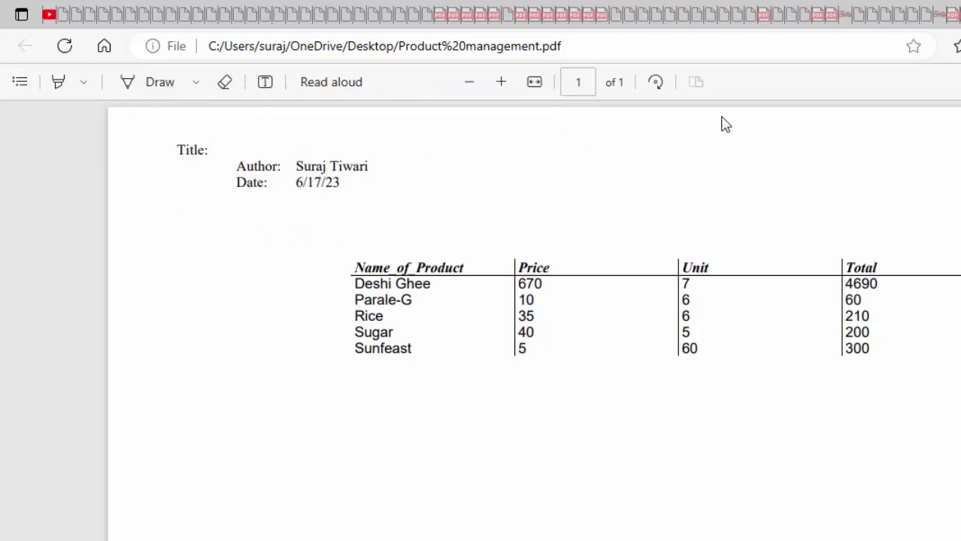